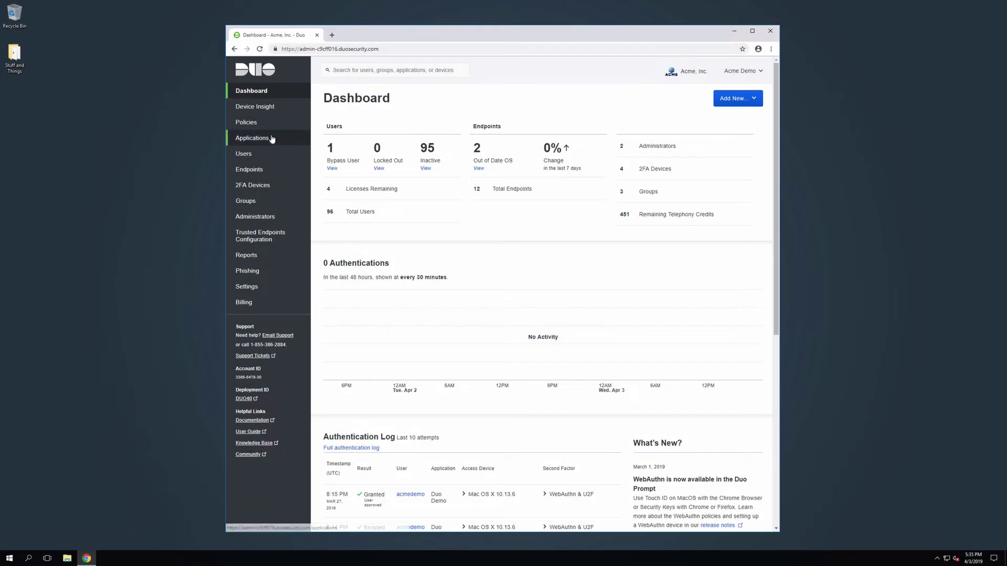
# Protect the Cisco Firepower Threat Defense VPN application and open its FTD setup instructions.
pyautogui.click(272, 139)
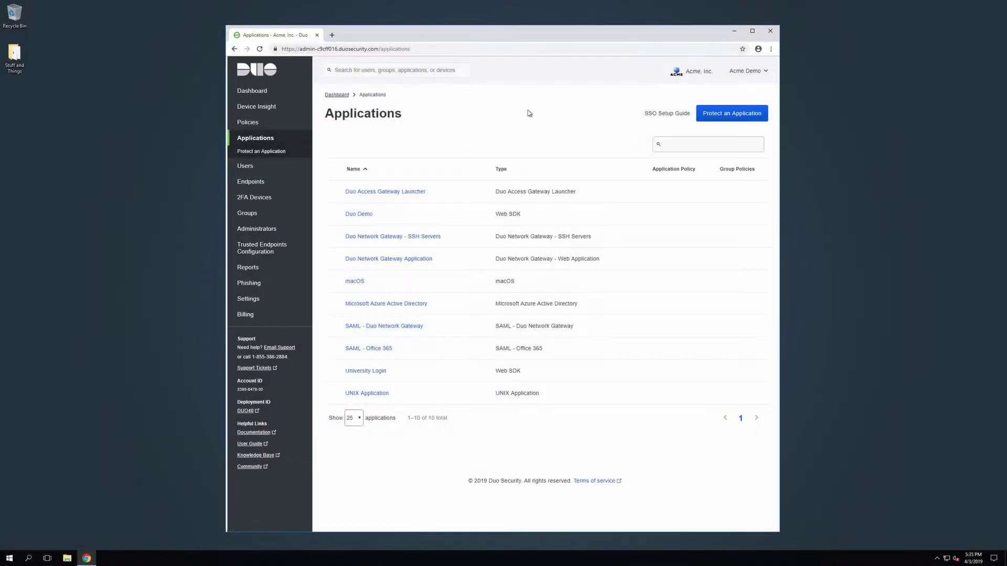
pyautogui.click(723, 114)
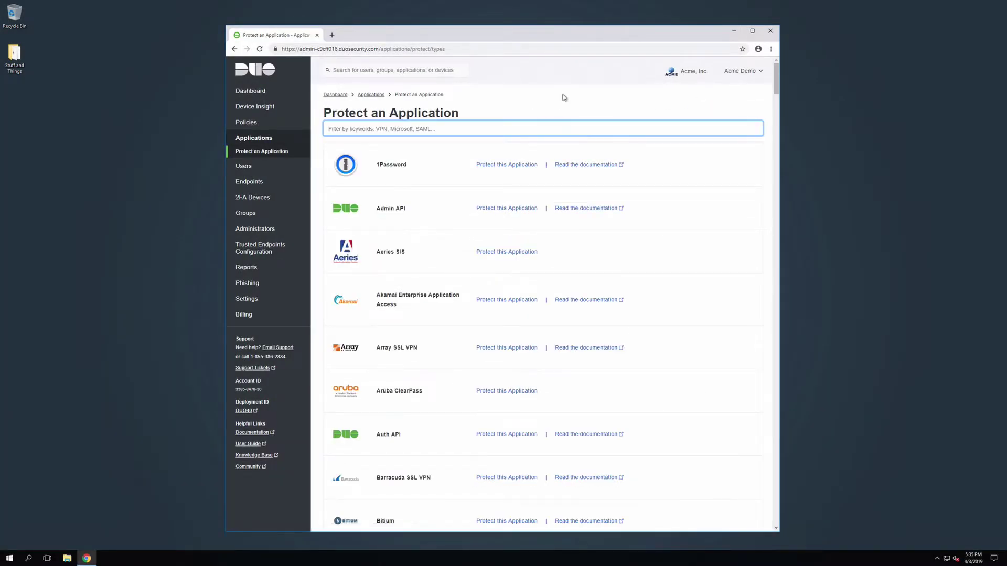
pyautogui.write('cisco firepo')
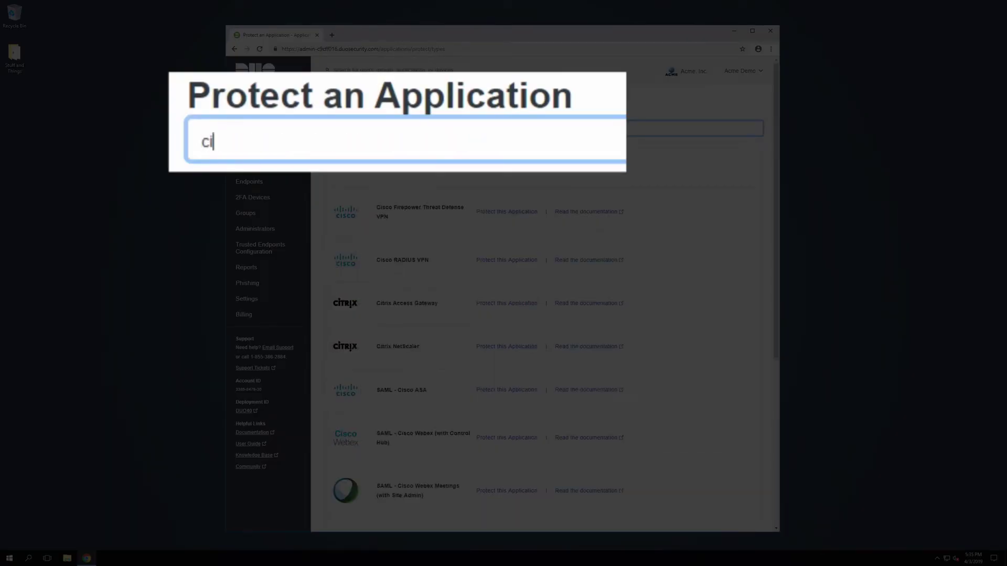
pyautogui.write('wer')
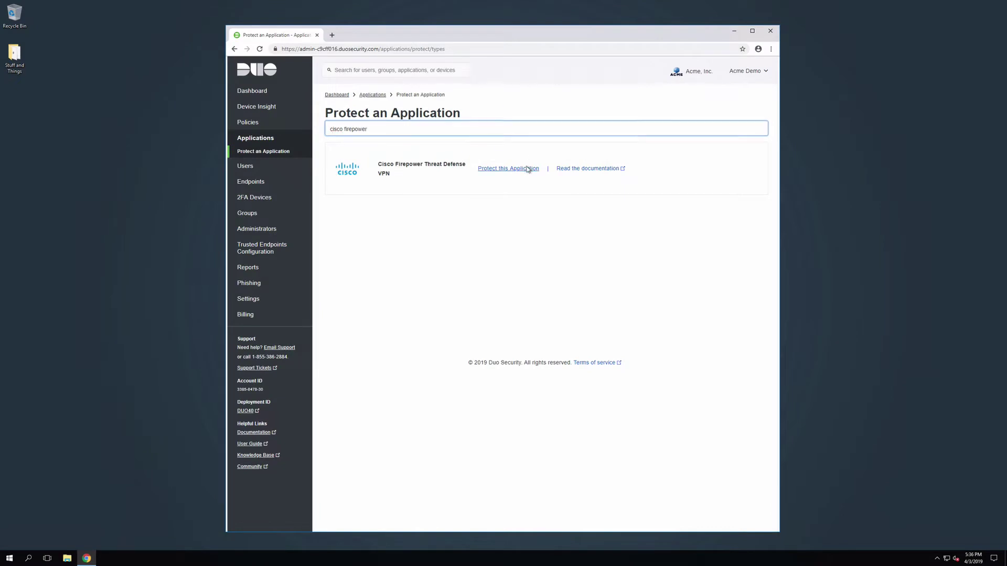
pyautogui.click(526, 168)
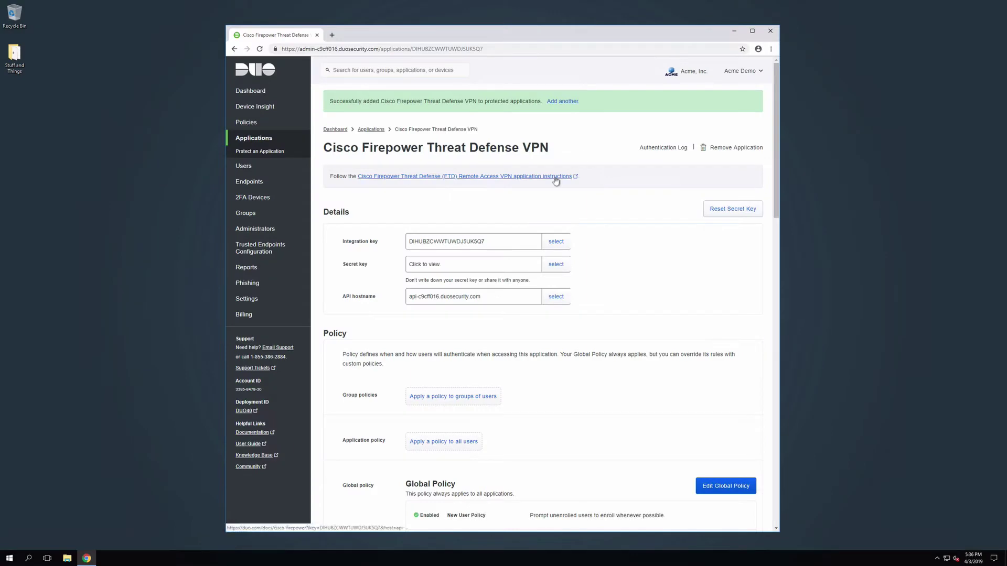
pyautogui.click(556, 179)
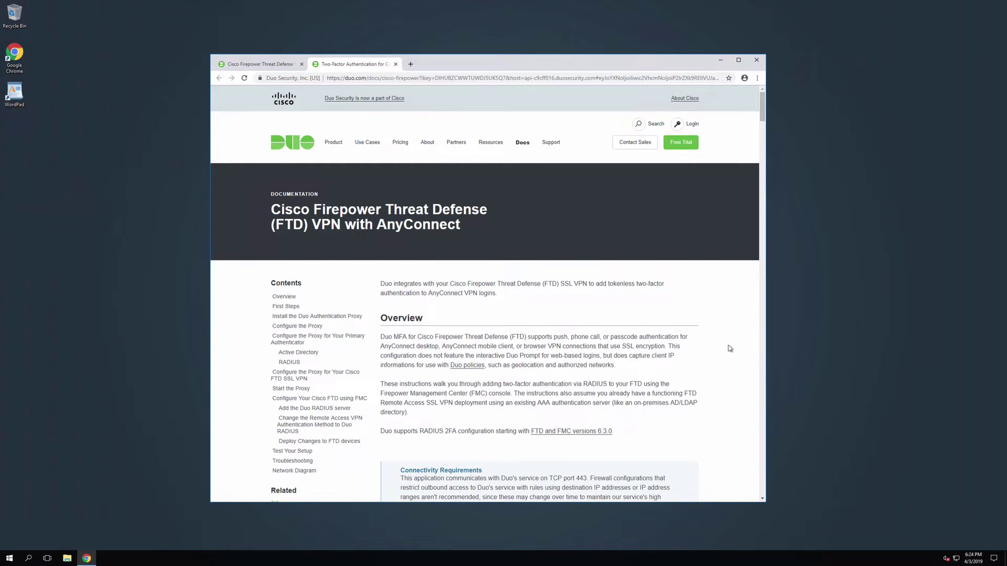
# Download the Windows installer duoauthproxy-3.0.0.exe and put a copy on the desktop.
pyautogui.click(348, 316)
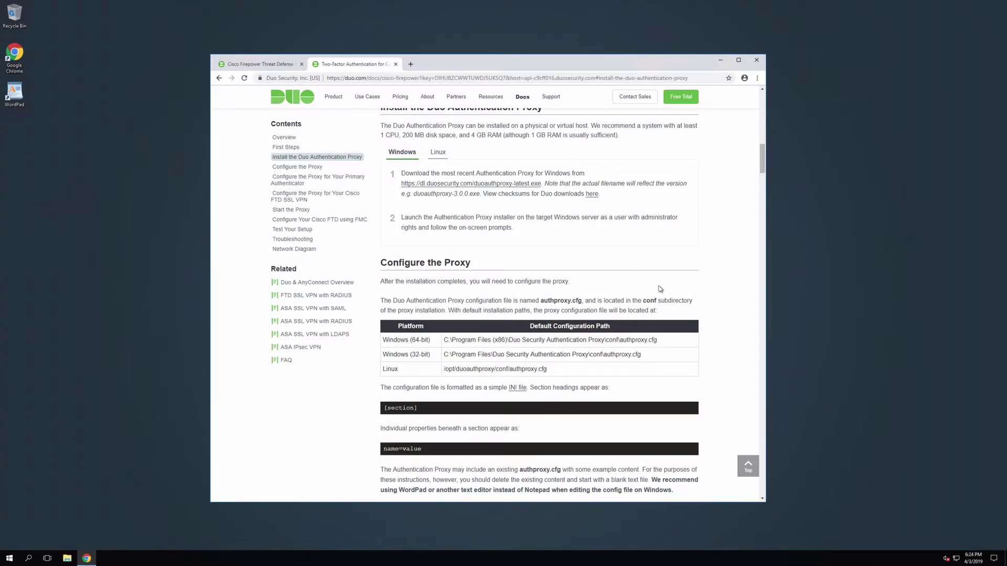
pyautogui.click(504, 186)
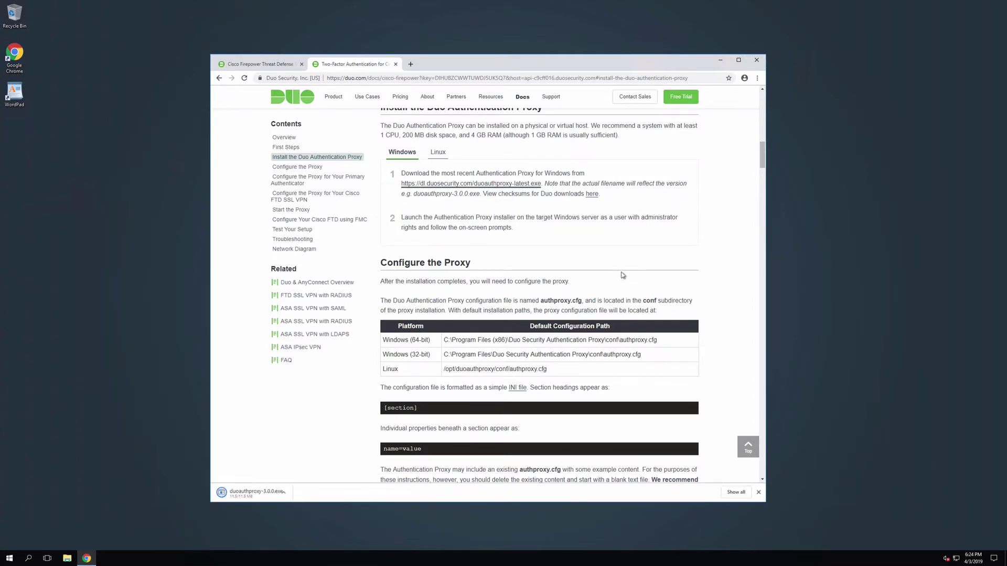
pyautogui.moveTo(256, 495); pyautogui.dragTo(29, 141)
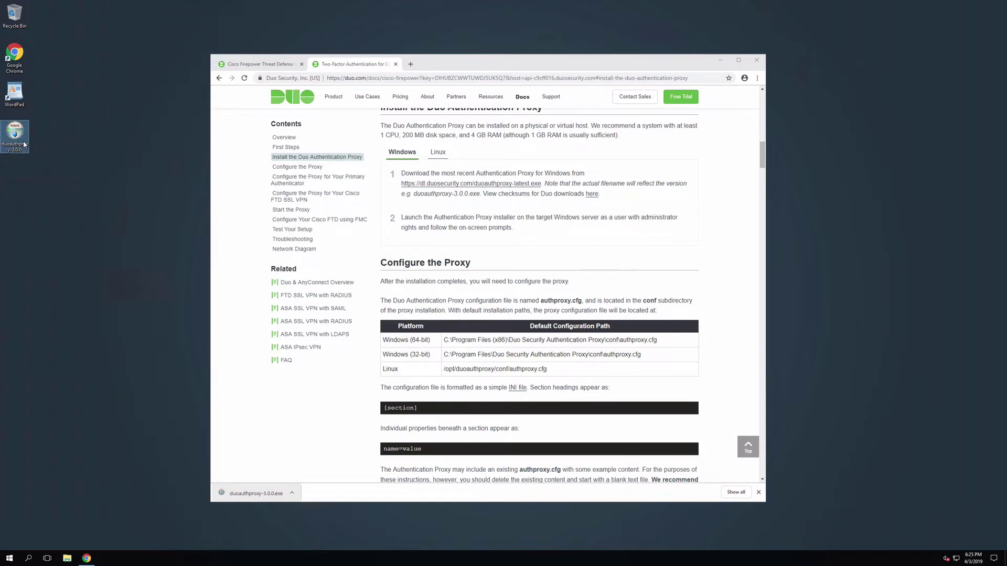
# Run duoauthproxy-3.0.0.exe, finish the Authentication Proxy setup and close the installer.
pyautogui.rightClick(24, 146)
pyautogui.click(58, 159)
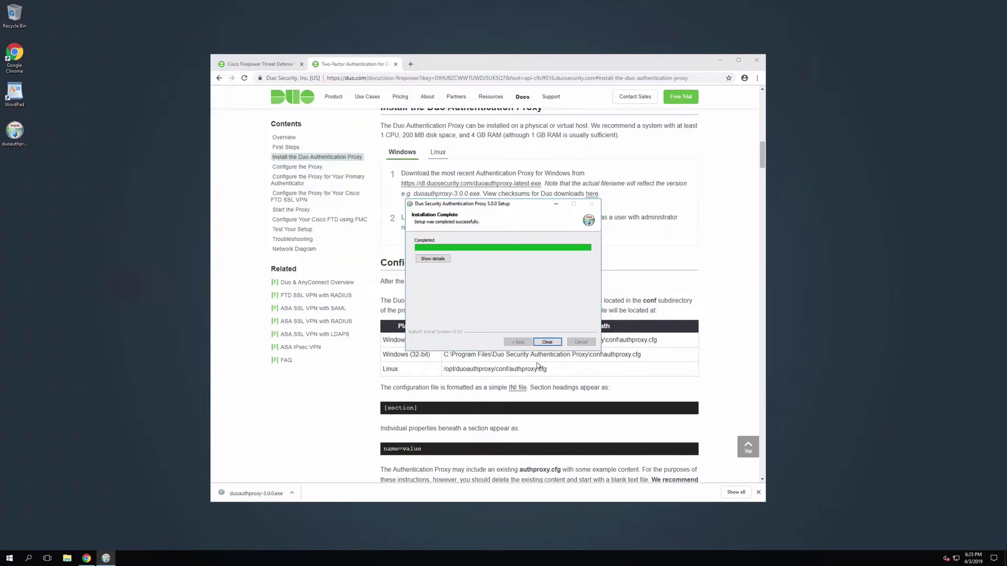
pyautogui.click(546, 343)
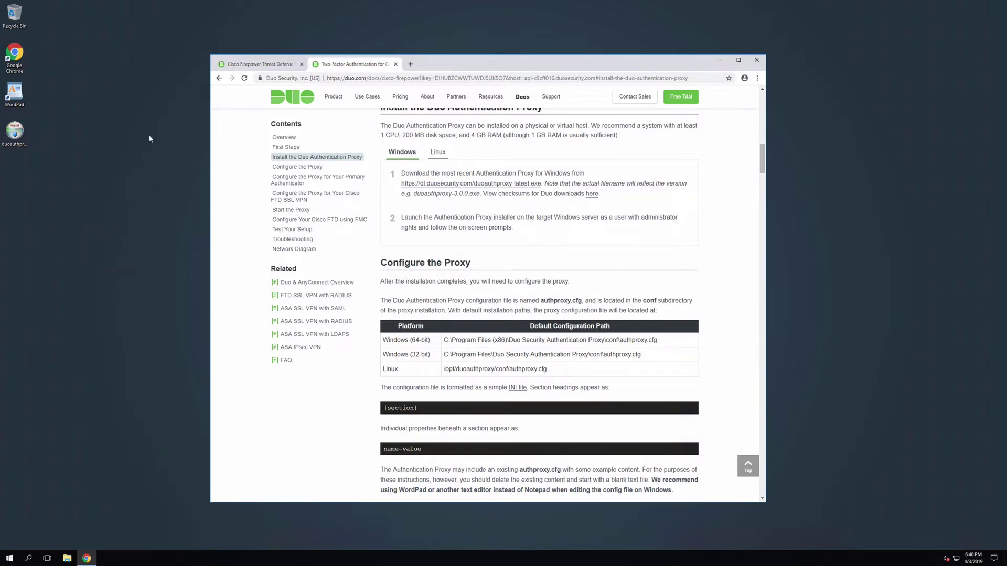
# Run WordPad as administrator, tiled to the right of the documentation browser.
pyautogui.rightClick(18, 99)
pyautogui.click(40, 125)
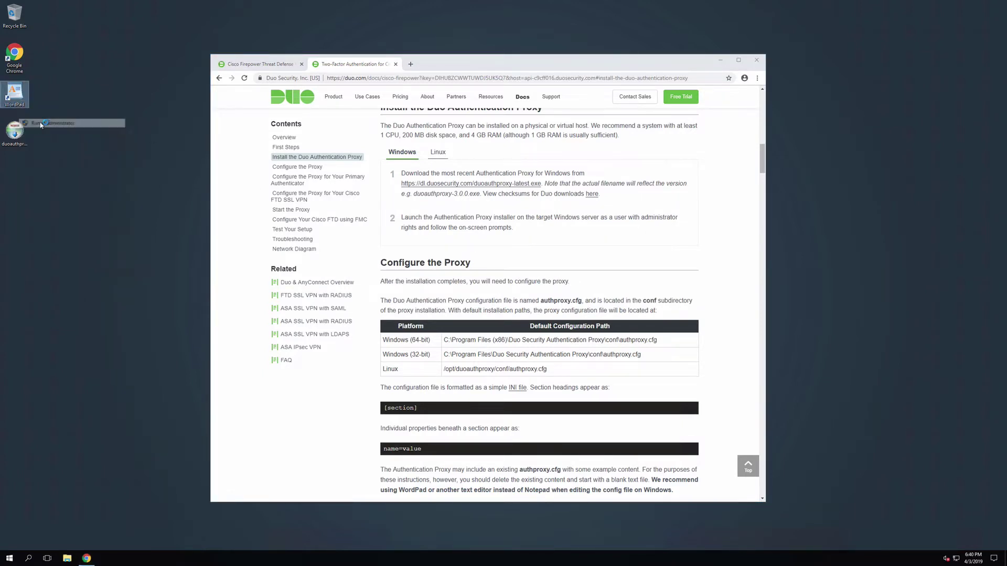
pyautogui.moveTo(480, 111); pyautogui.dragTo(854, 143)
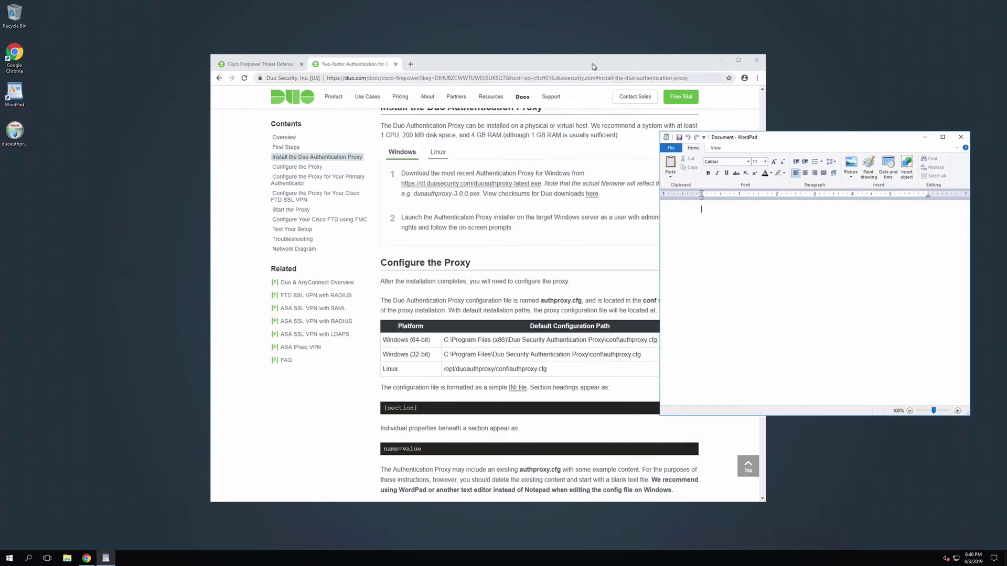
pyautogui.moveTo(576, 60); pyautogui.dragTo(397, 56)
pyautogui.moveTo(651, 424); pyautogui.dragTo(599, 468)
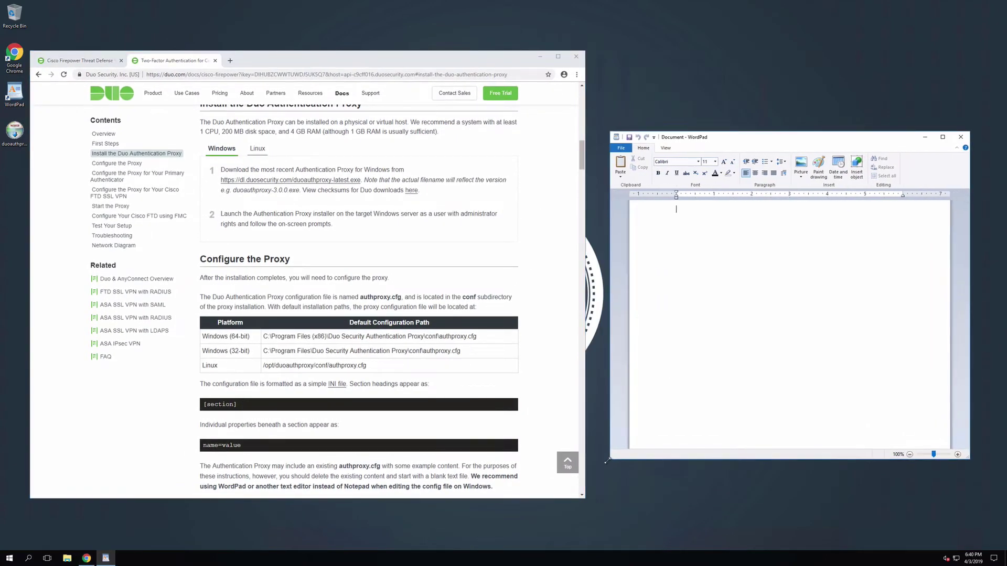
# Open authproxy.cfg from C:\Program Files (x86)\Duo Security Authentication Proxy\conf, listing All Documents.
pyautogui.click(619, 147)
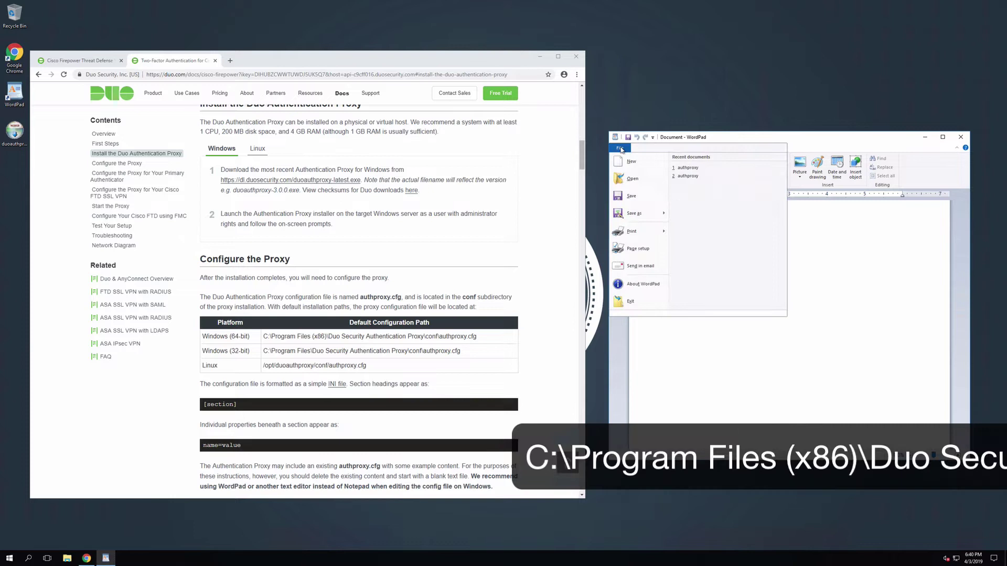
pyautogui.click(637, 183)
pyautogui.click(637, 239)
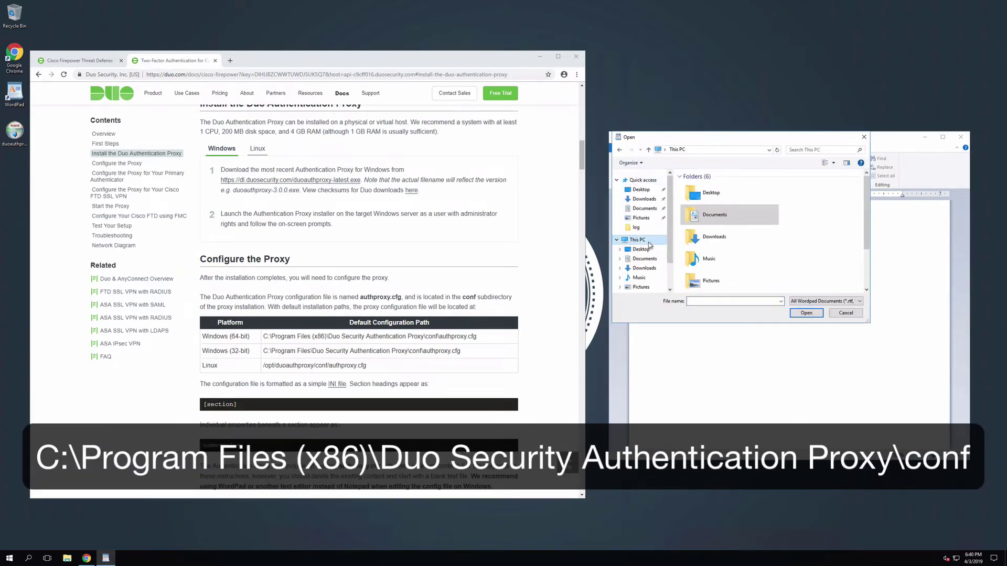
pyautogui.scroll(-3, 864, 284)
pyautogui.doubleClick(763, 281)
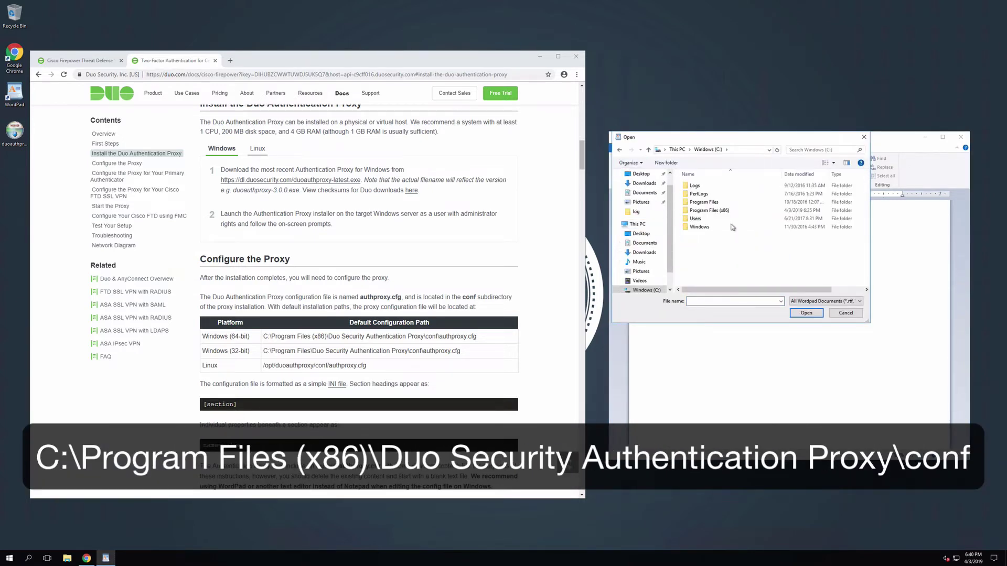
pyautogui.doubleClick(732, 212)
pyautogui.doubleClick(728, 210)
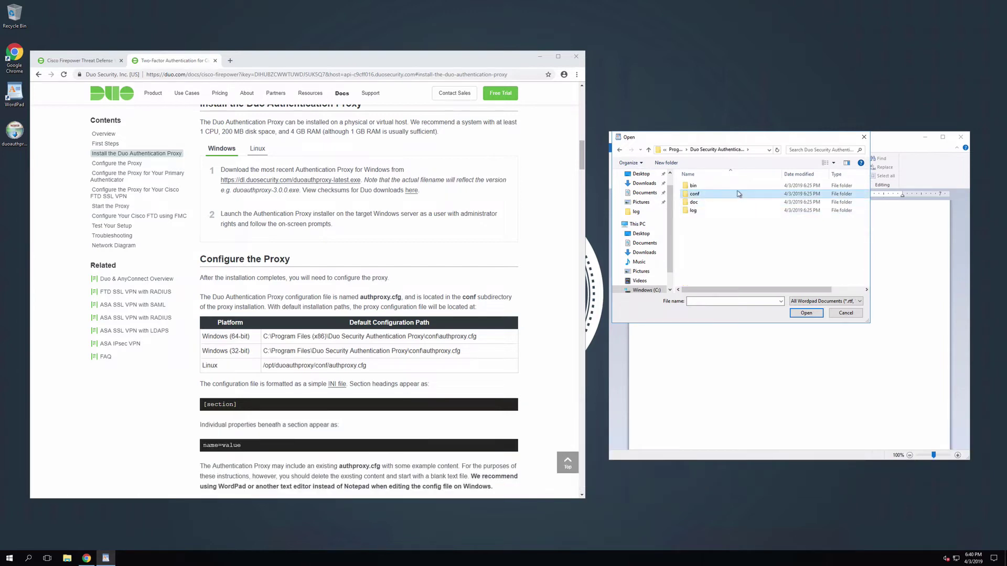
pyautogui.doubleClick(695, 193)
pyautogui.click(829, 301)
pyautogui.click(818, 352)
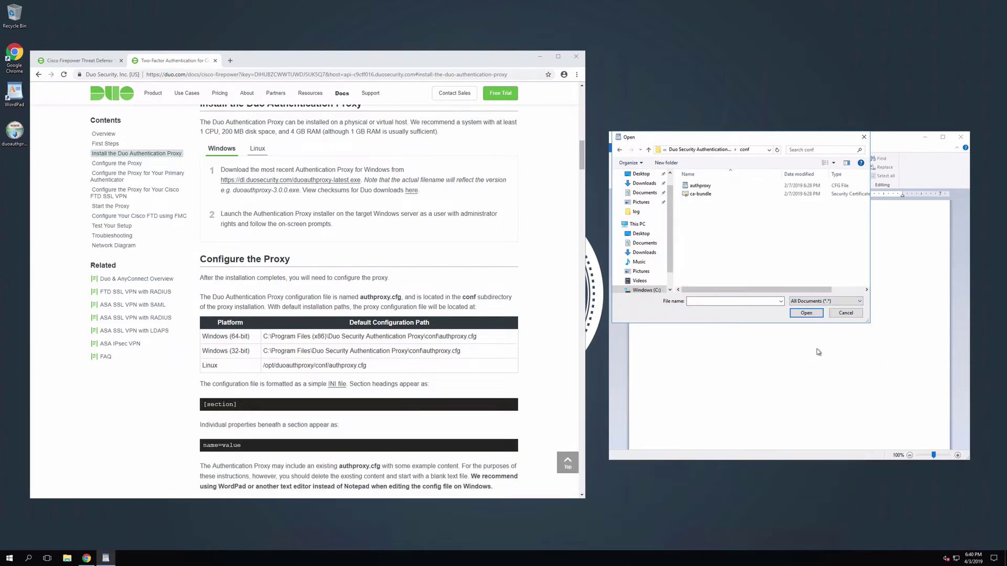
pyautogui.doubleClick(700, 186)
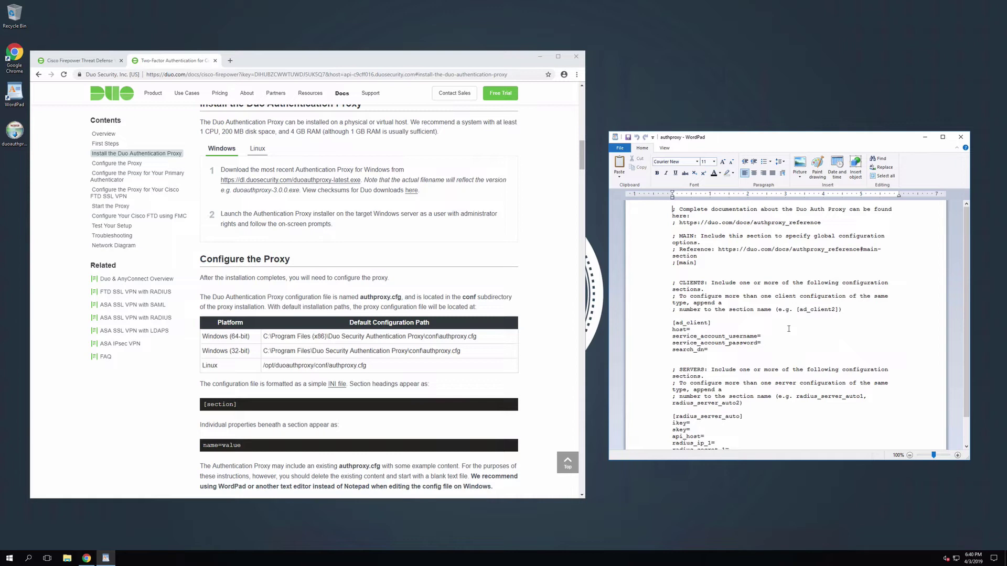
# Replace the example config with an [ad_client] section using host=172.16.20.11.
pyautogui.hotkey('ctrl', 'a')
pyautogui.press('Delete')
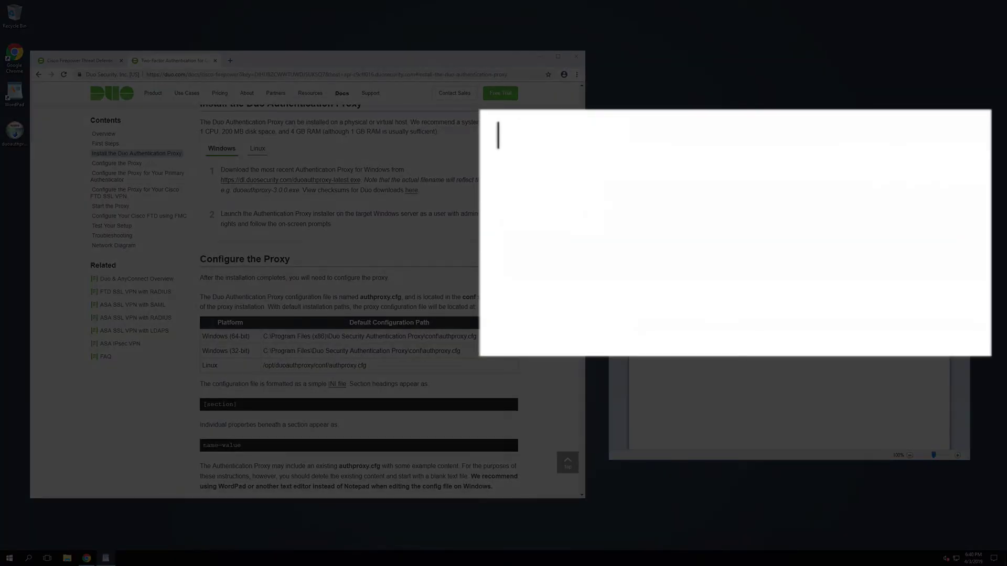
pyautogui.write('[ad')
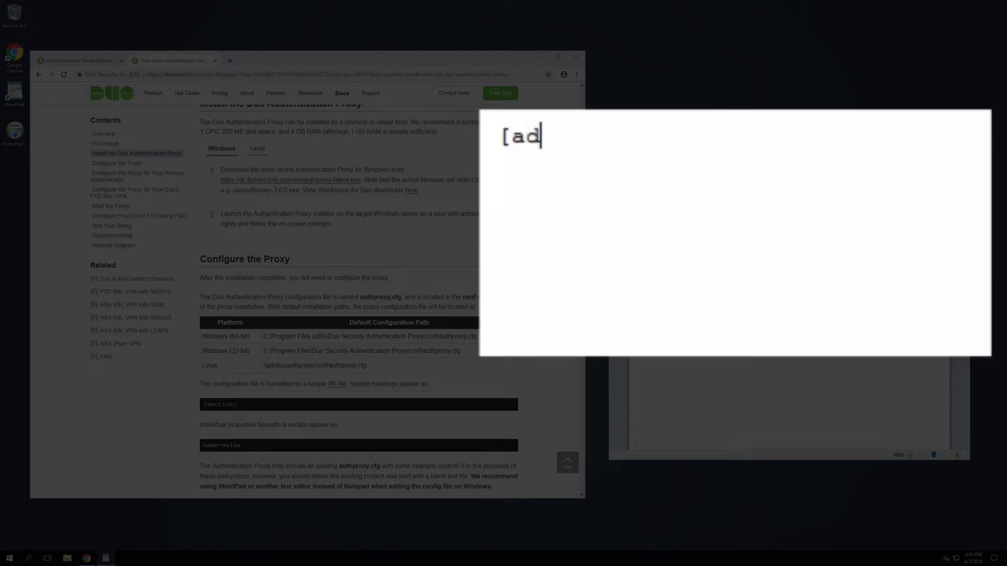
pyautogui.write('_client]')
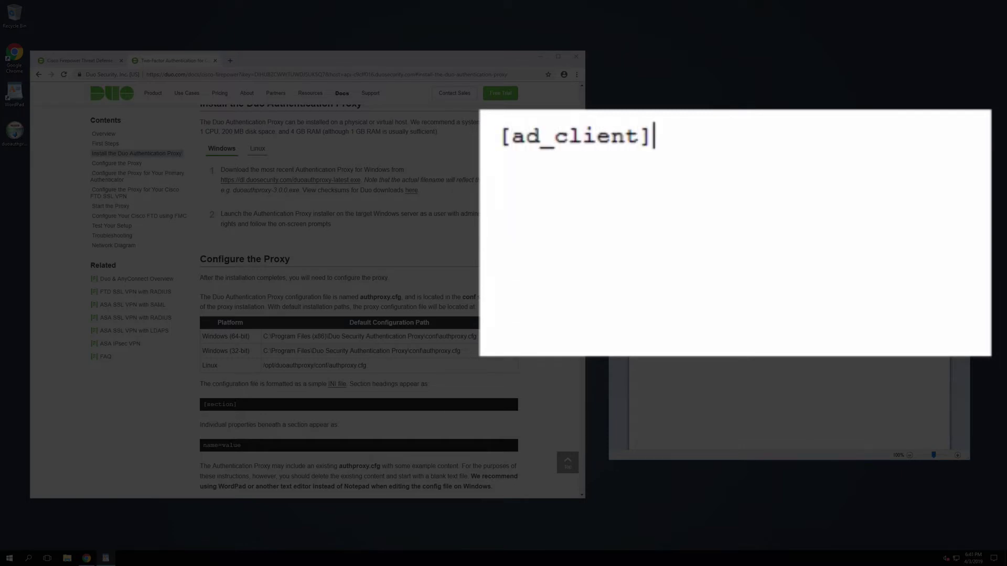
pyautogui.press('Return')
pyautogui.write('host=')
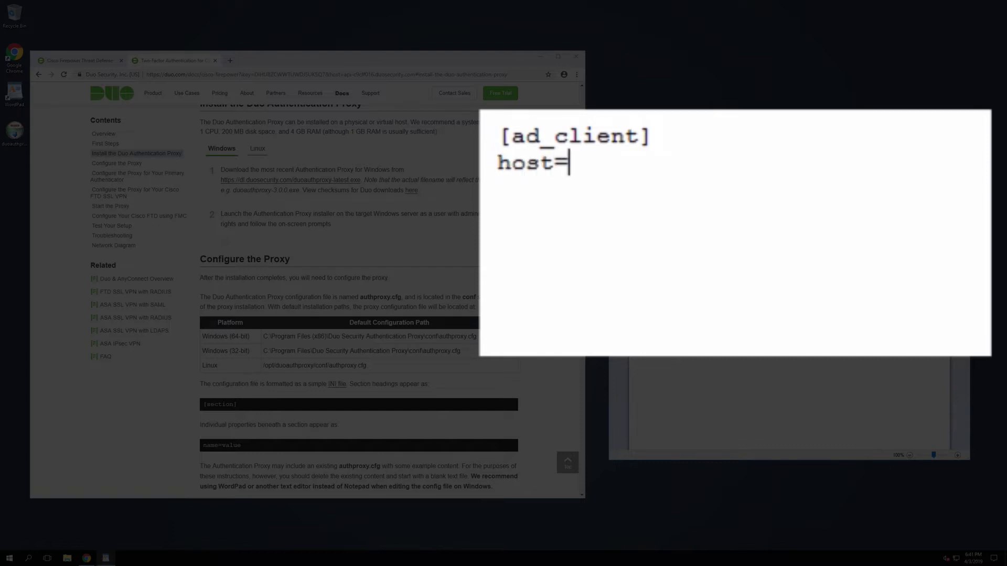
pyautogui.write('172.')
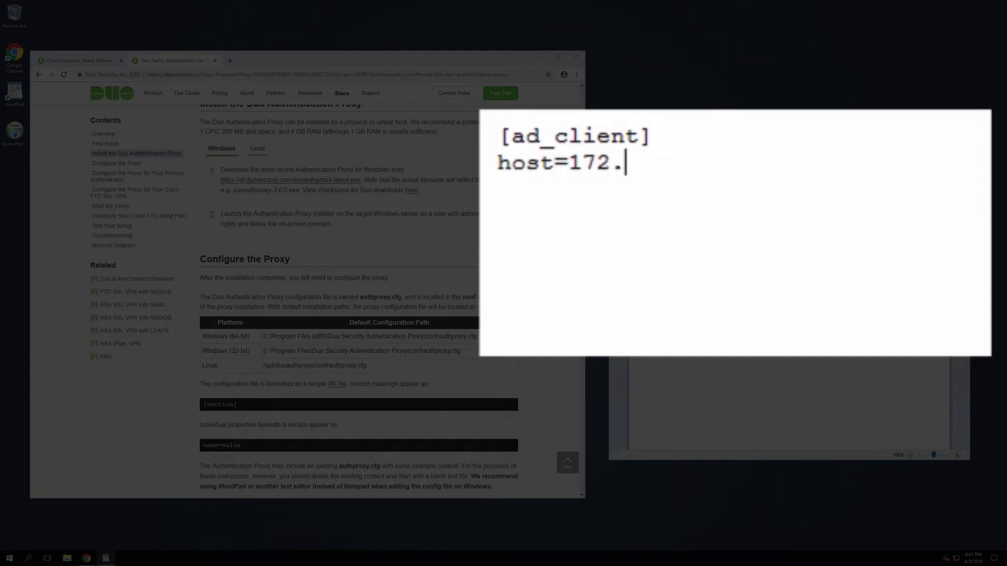
pyautogui.write('16.20.11')
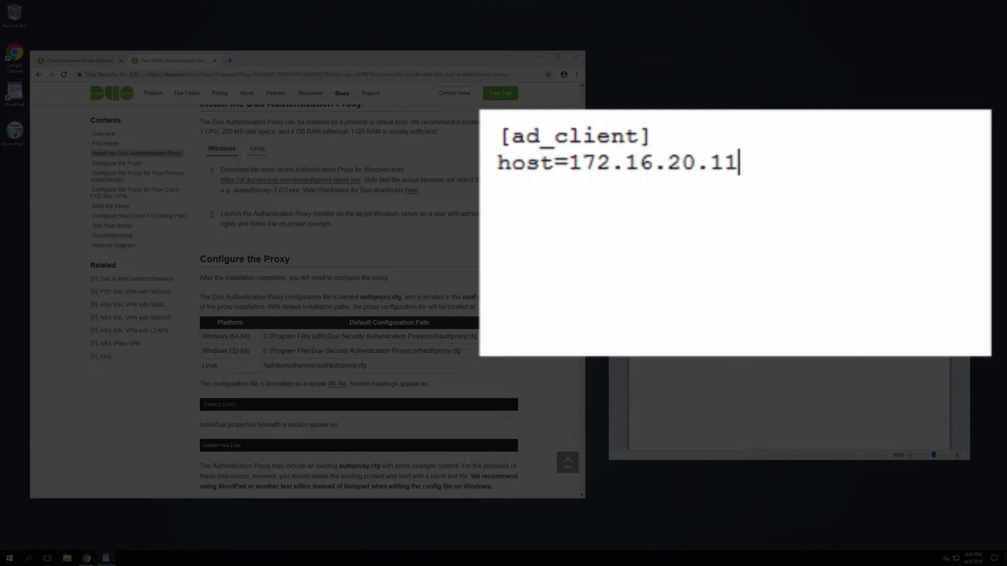
pyautogui.press('Return')
# Add the service account username and password lines and search_dn=DC=duovideodemo,DC=com.
pyautogui.write('service_')
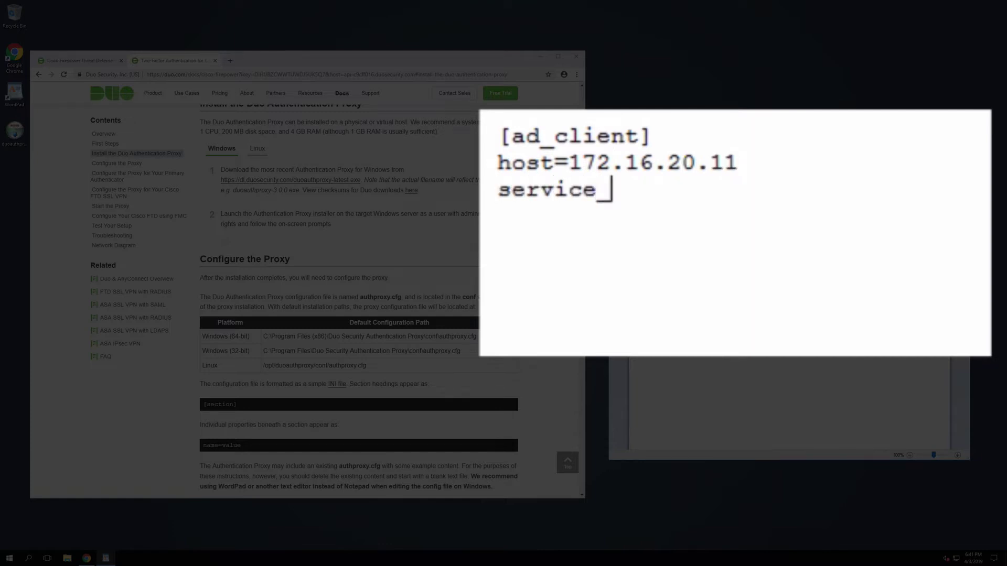
pyautogui.write('account')
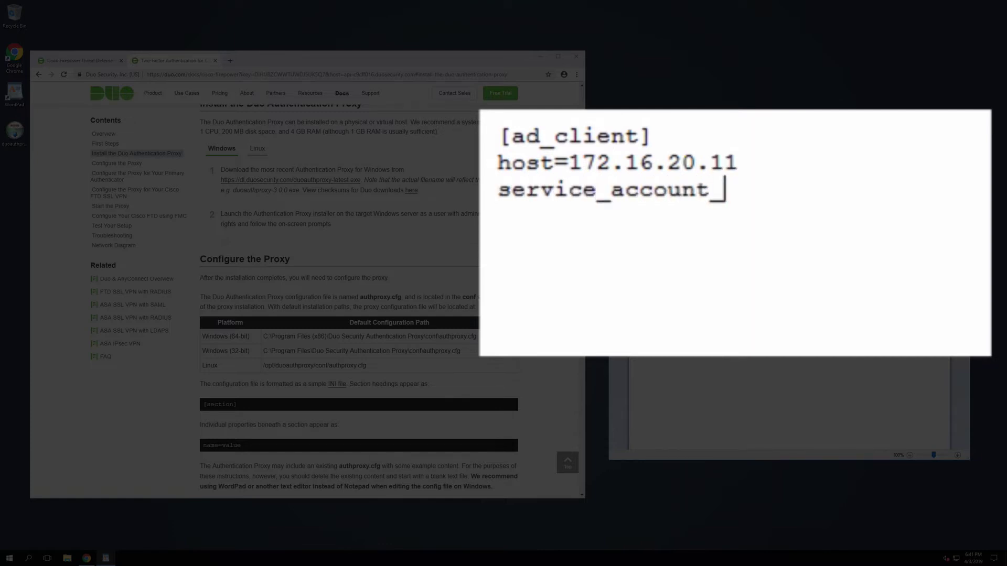
pyautogui.write('_username=')
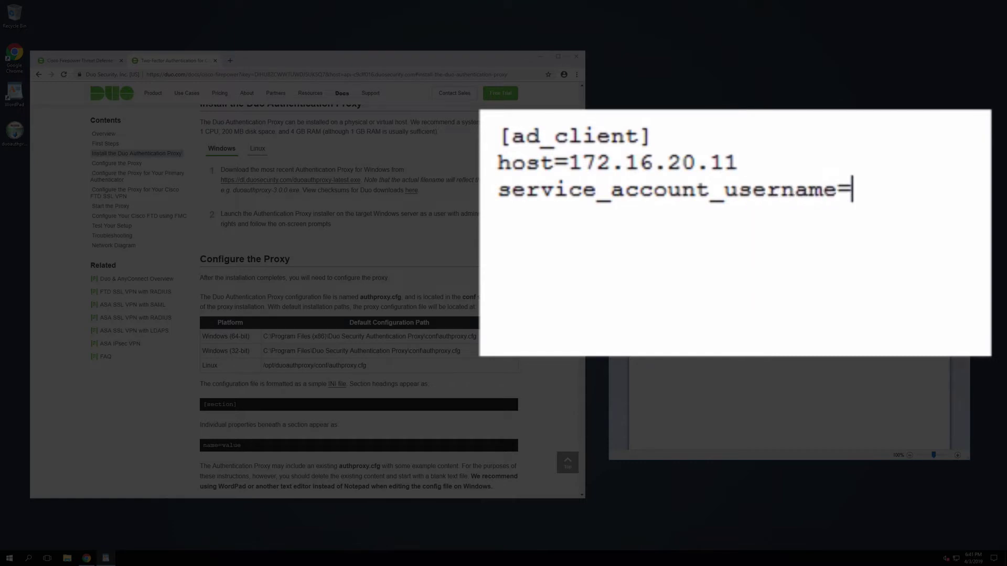
pyautogui.write('npsuser')
pyautogui.press('Return')
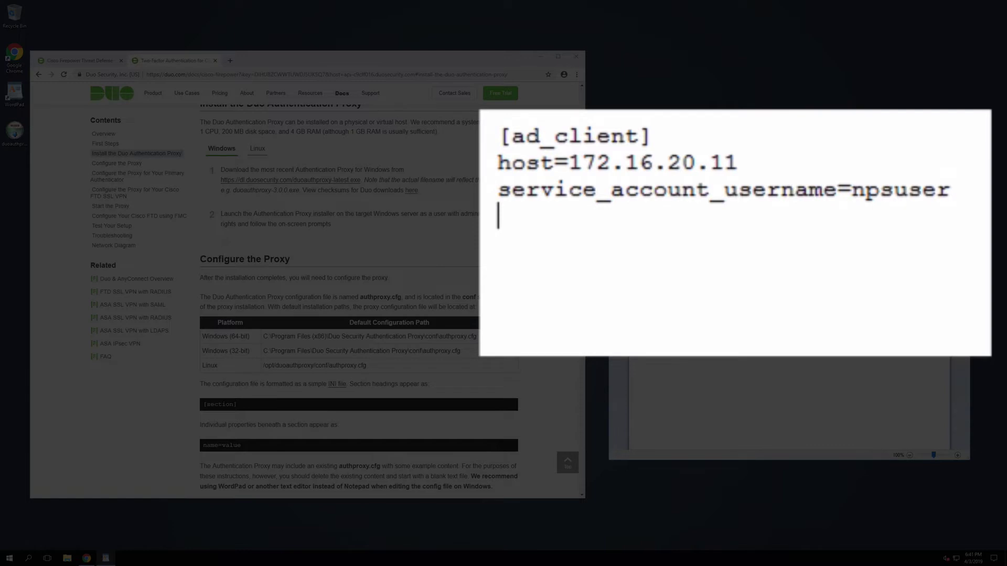
pyautogui.write('service_account')
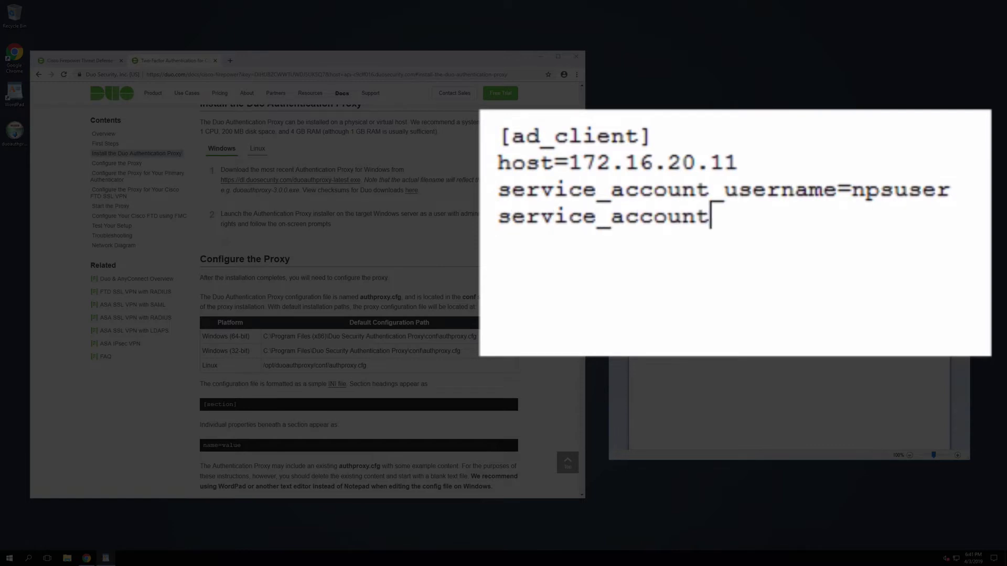
pyautogui.write('_password=')
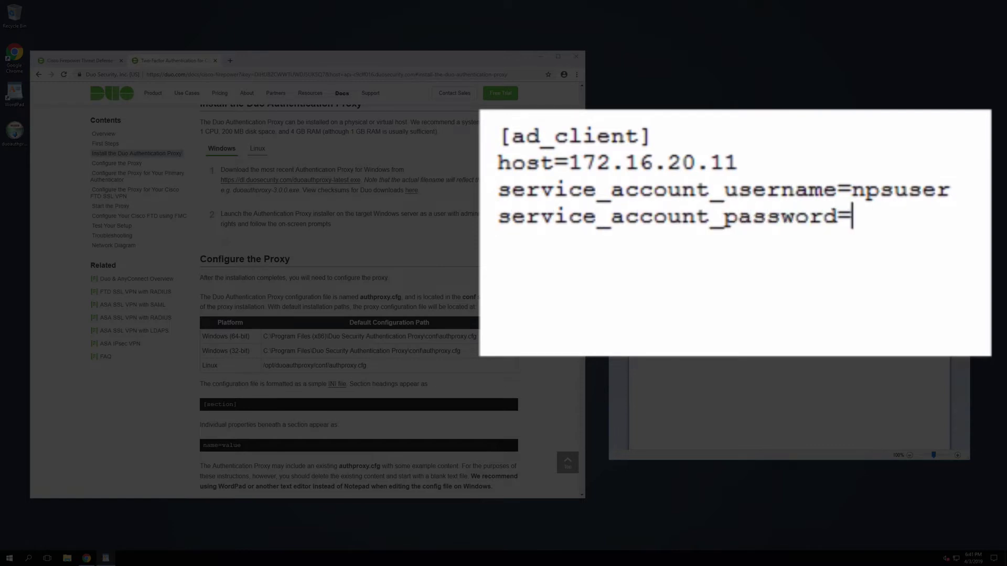
pyautogui.write('Passw0rd!')
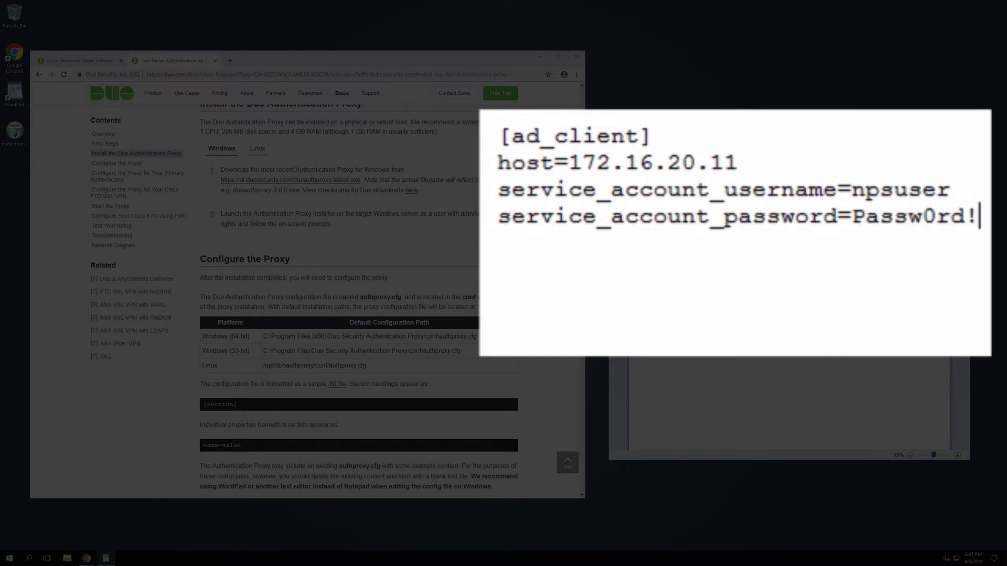
pyautogui.press('Return')
pyautogui.write('search_')
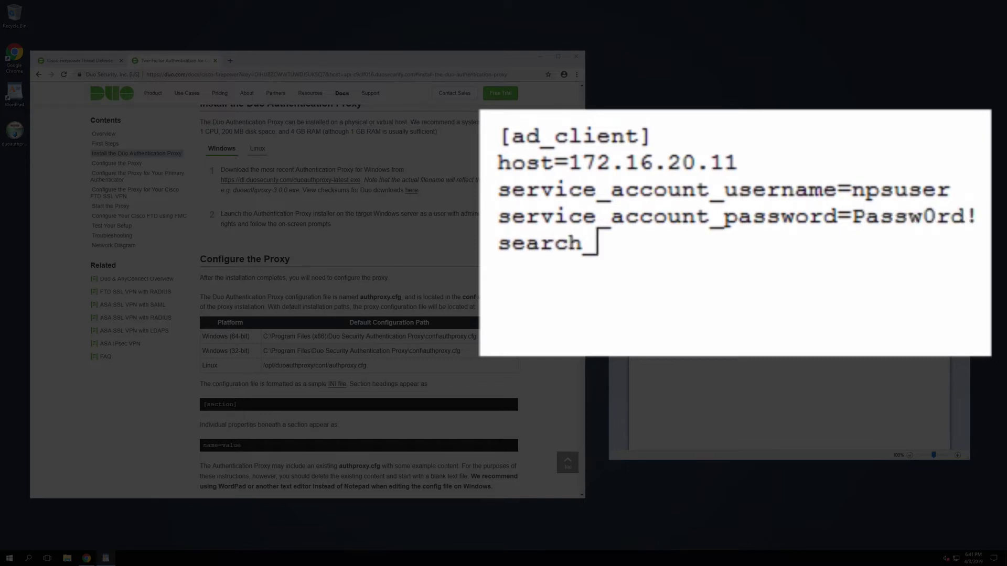
pyautogui.write('dn=DC')
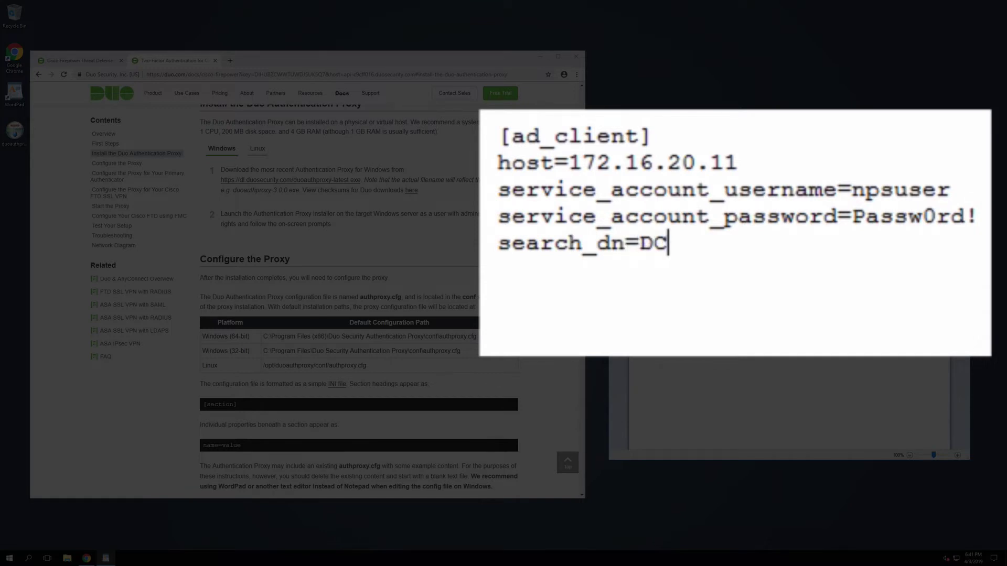
pyautogui.write('=duovideodemo')
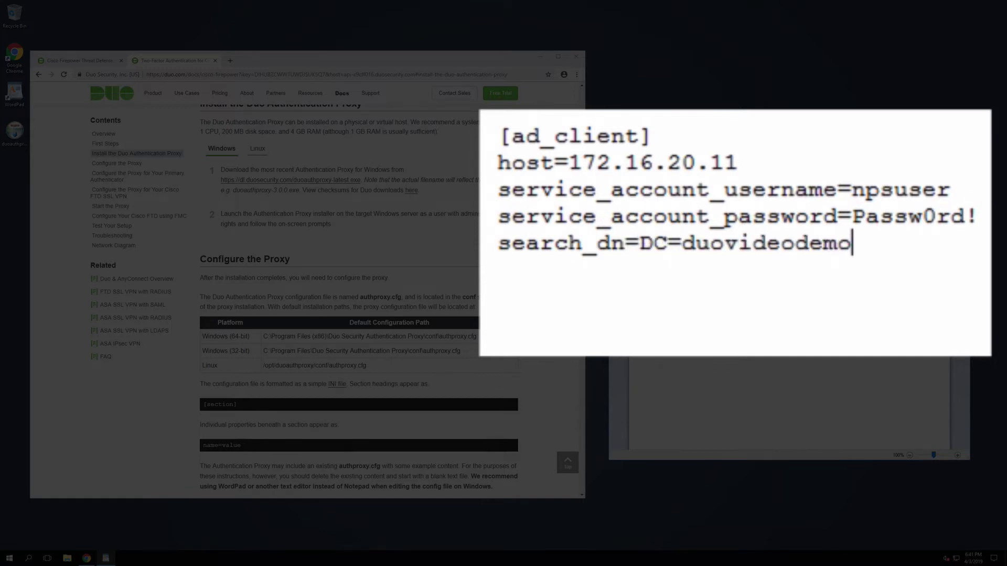
pyautogui.write(',DC')
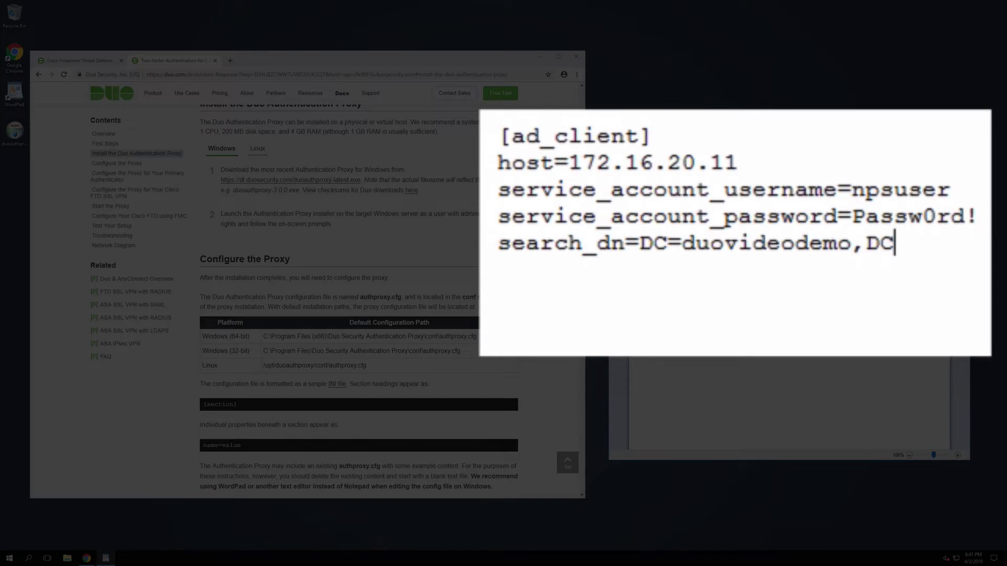
pyautogui.write('=com')
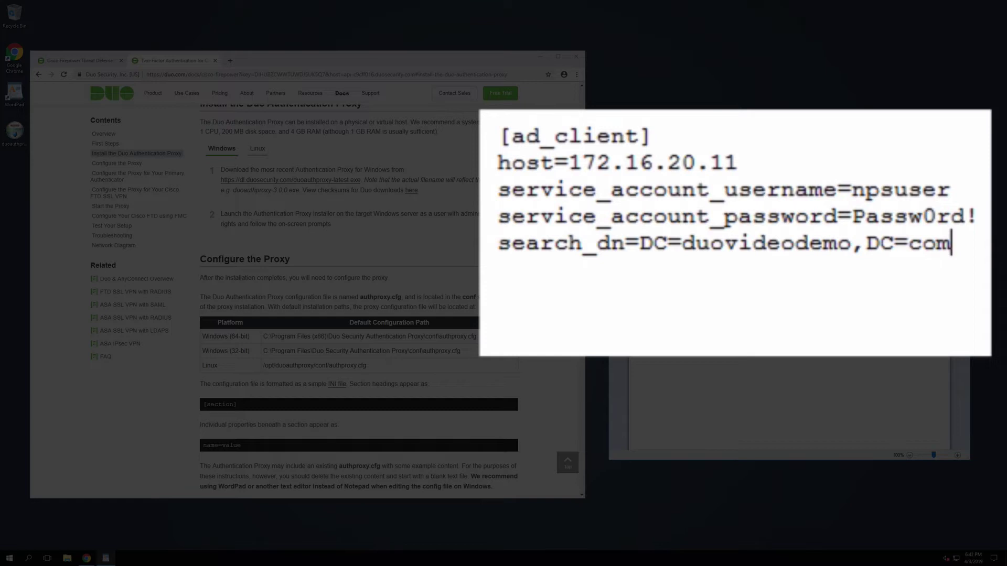
pyautogui.press('Return')
pyautogui.press('Return')
# Start a [radius_server_auto] section with the ikey pasted from the Duo application page.
pyautogui.write('[radiu')
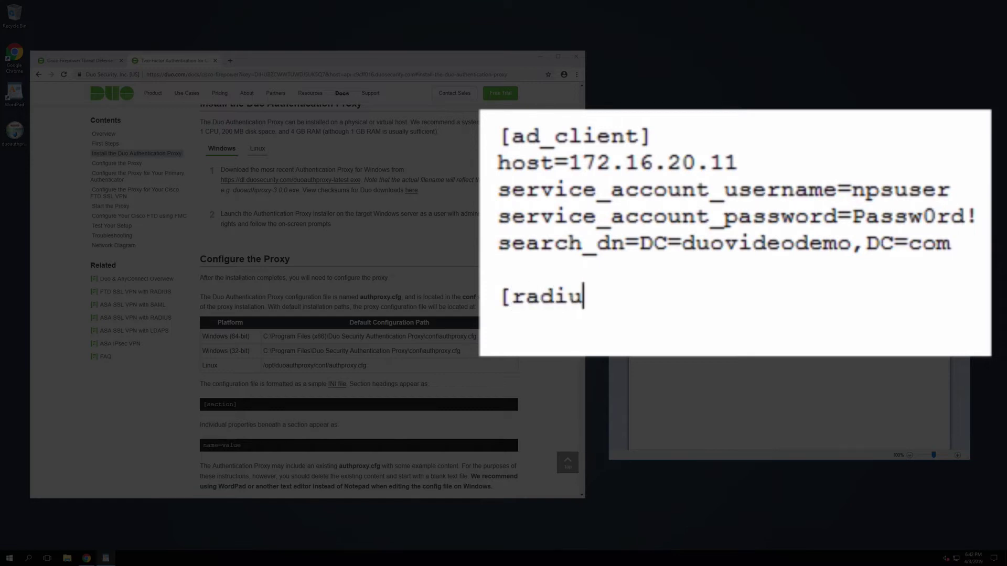
pyautogui.write('s_server')
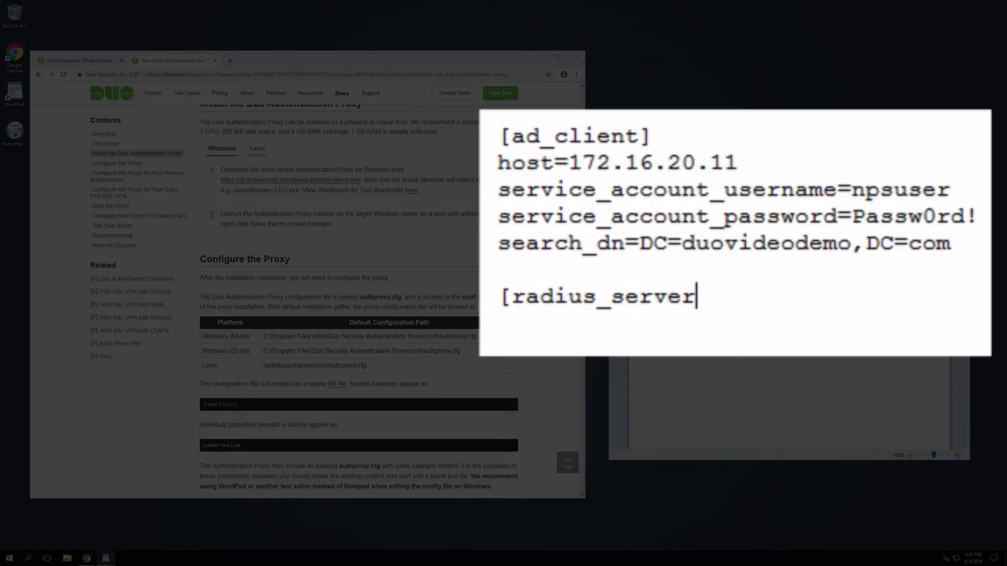
pyautogui.write('_auto')
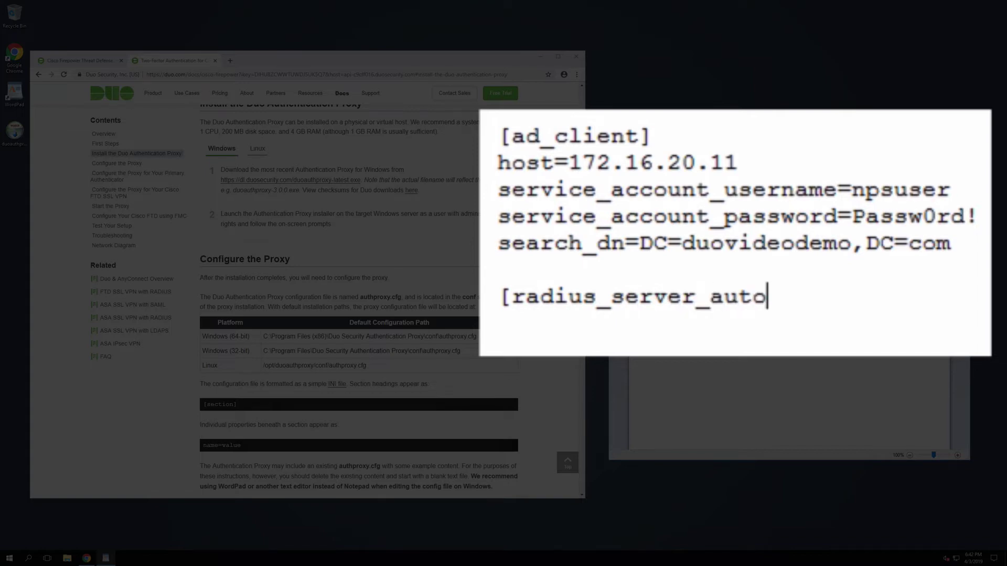
pyautogui.write(']')
pyautogui.press('Return')
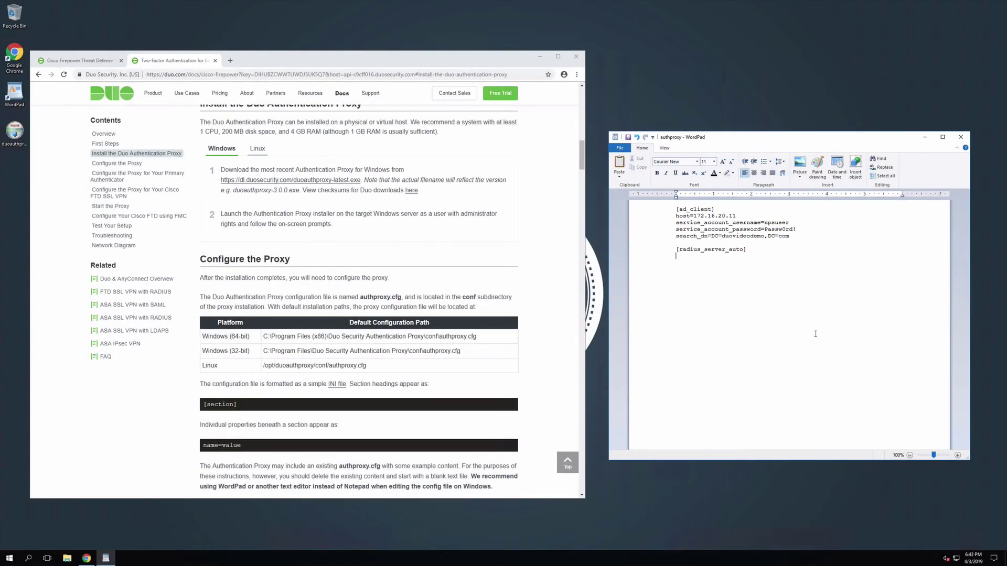
pyautogui.write('ikey=')
pyautogui.click(100, 61)
pyautogui.click(737, 282)
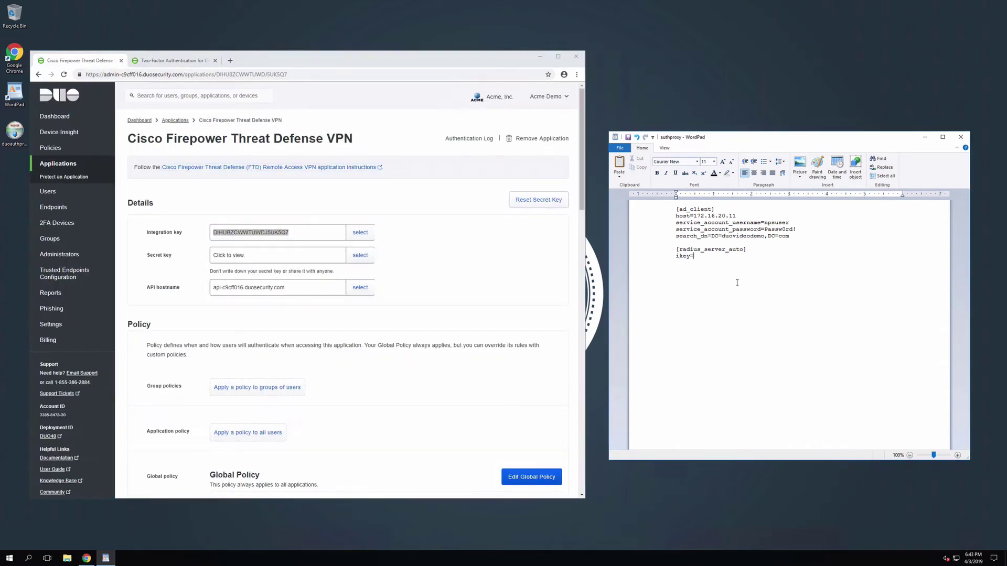
pyautogui.write('DIHUBZCWWTUWDJ5UK5Q7')
# Add the skey and api_host lines with values copied from the Duo application page.
pyautogui.write('skey=')
pyautogui.click(360, 255)
pyautogui.click(695, 275)
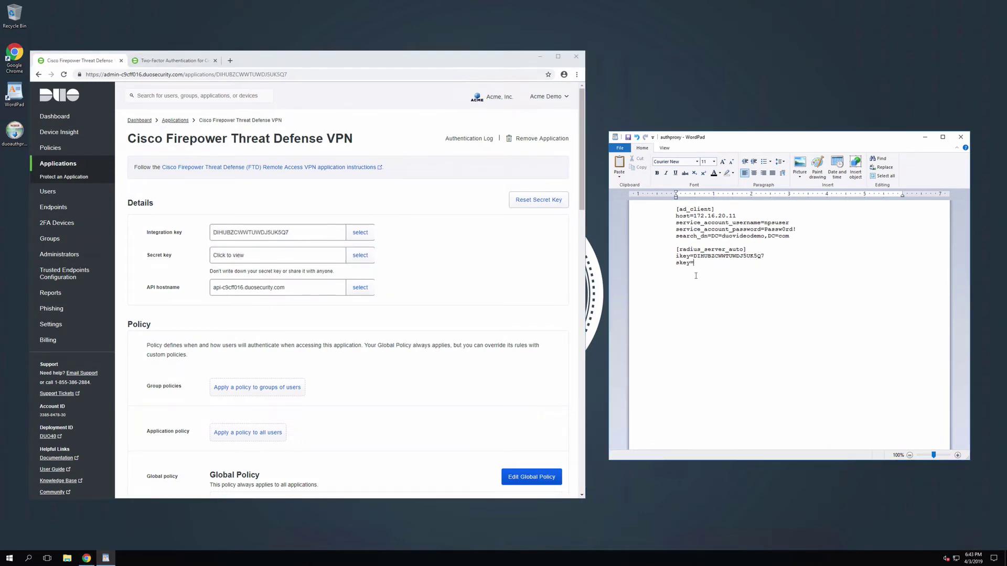
pyautogui.hotkey('ctrl', 'v')
pyautogui.write('api_host=')
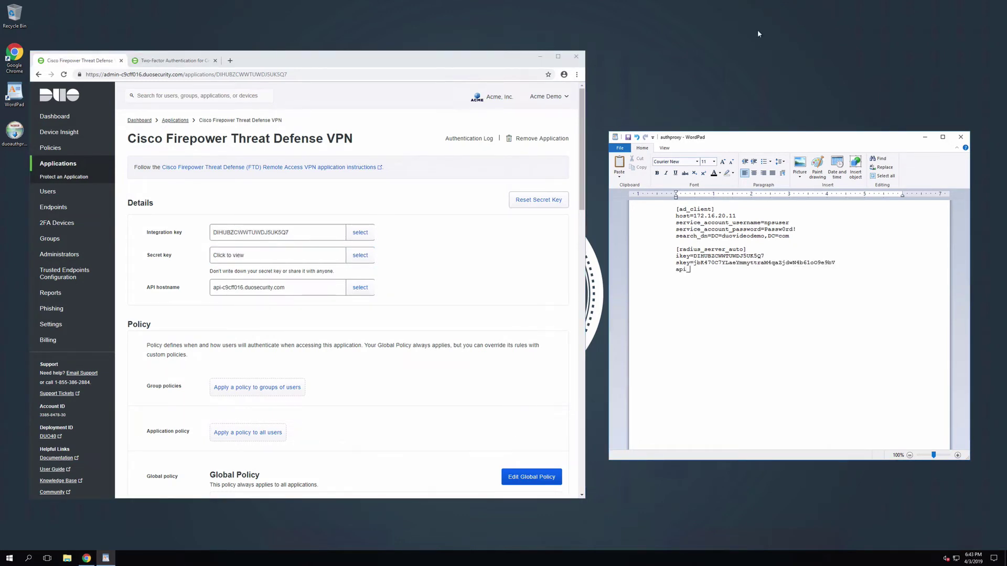
pyautogui.click(303, 287)
pyautogui.hotkey('ctrl', 'c')
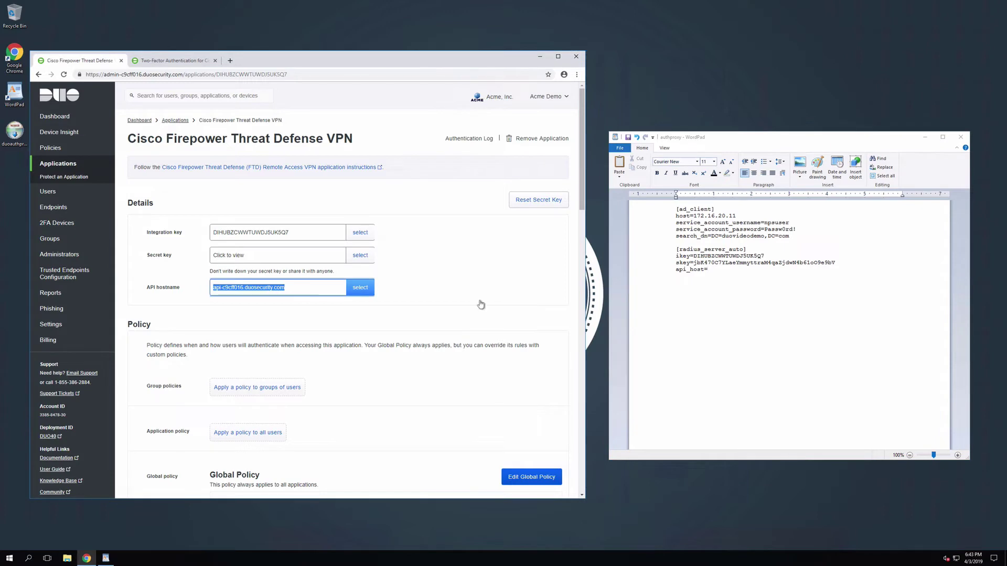
pyautogui.hotkey('alt', 'Tab')
pyautogui.hotkey('ctrl', 'v')
# Add radius_ip_1=172.16.2.10, the radius_secret_1 shared secret, and client=ad_client.
pyautogui.press('Return')
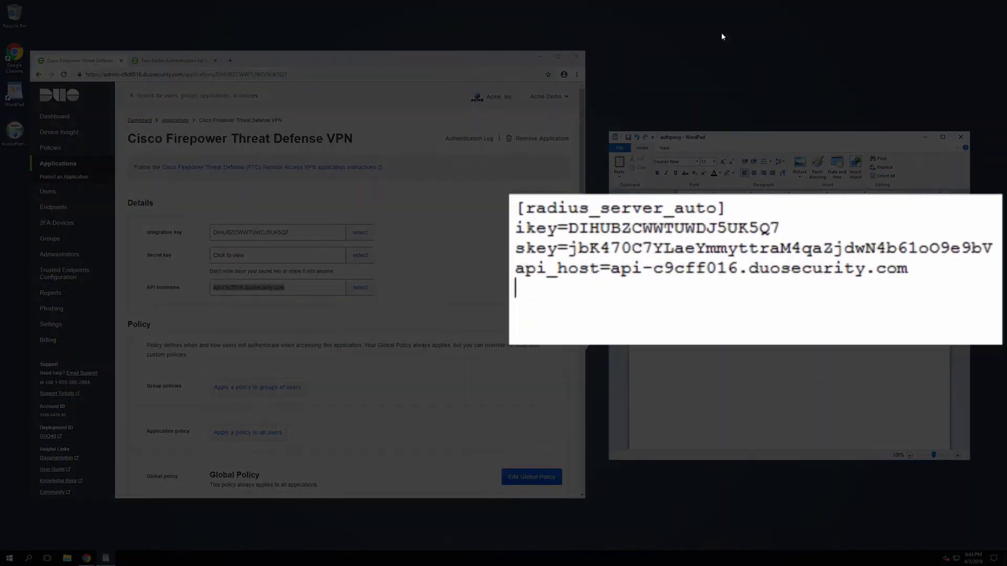
pyautogui.write('radius_ip_1=')
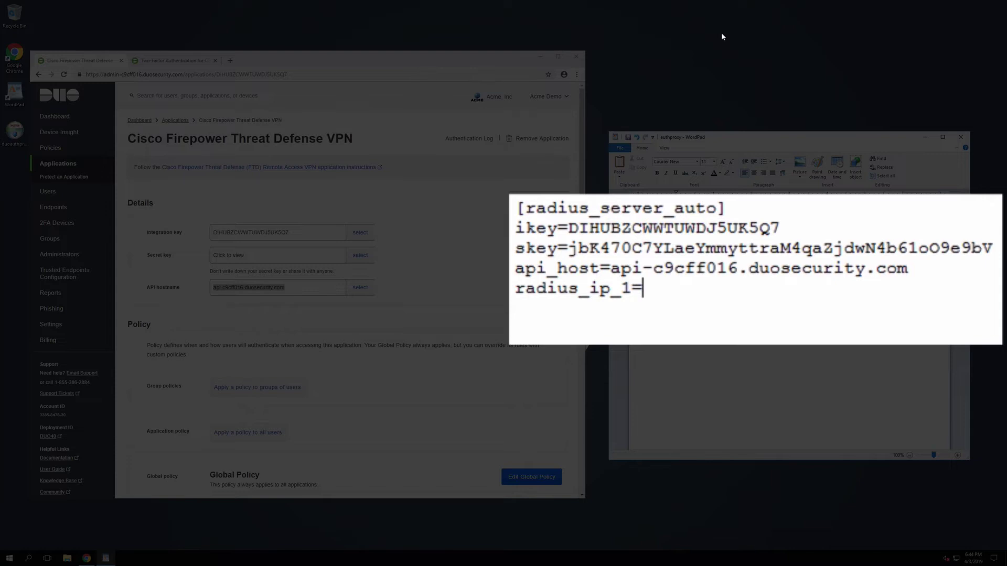
pyautogui.write('172.16.2.')
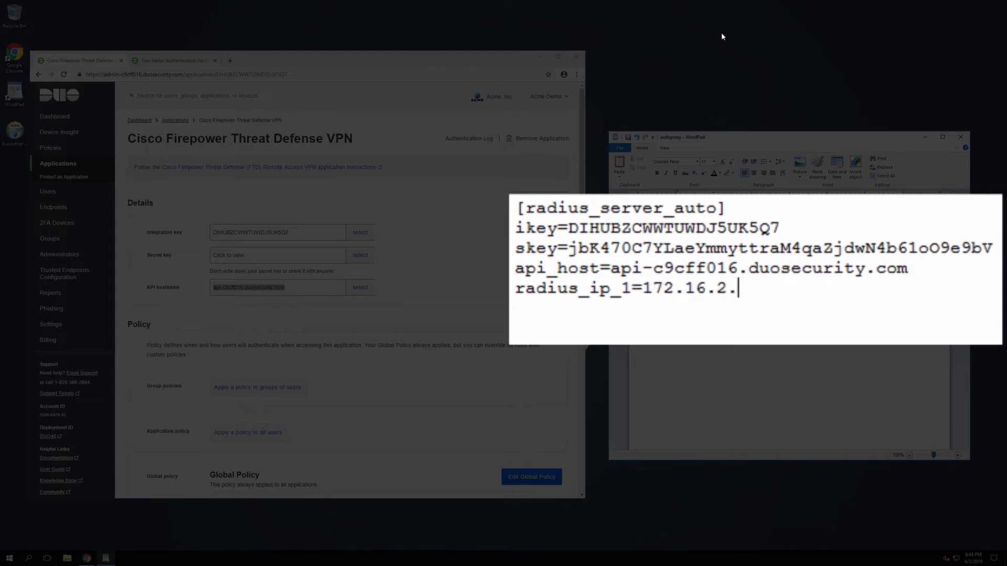
pyautogui.write('10')
pyautogui.press('Return')
pyautogui.write('radius_secre')
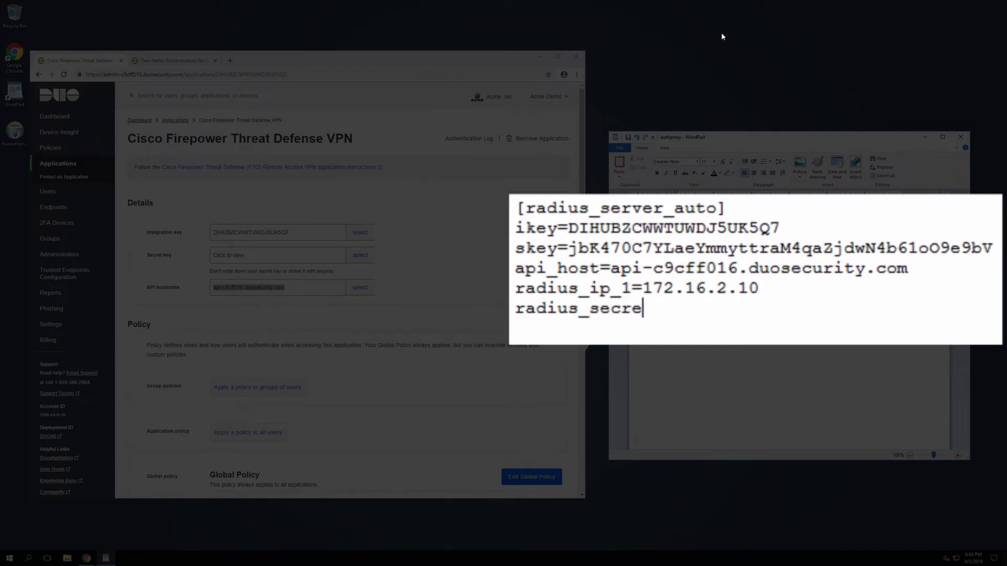
pyautogui.write('t_1=thisisasecret')
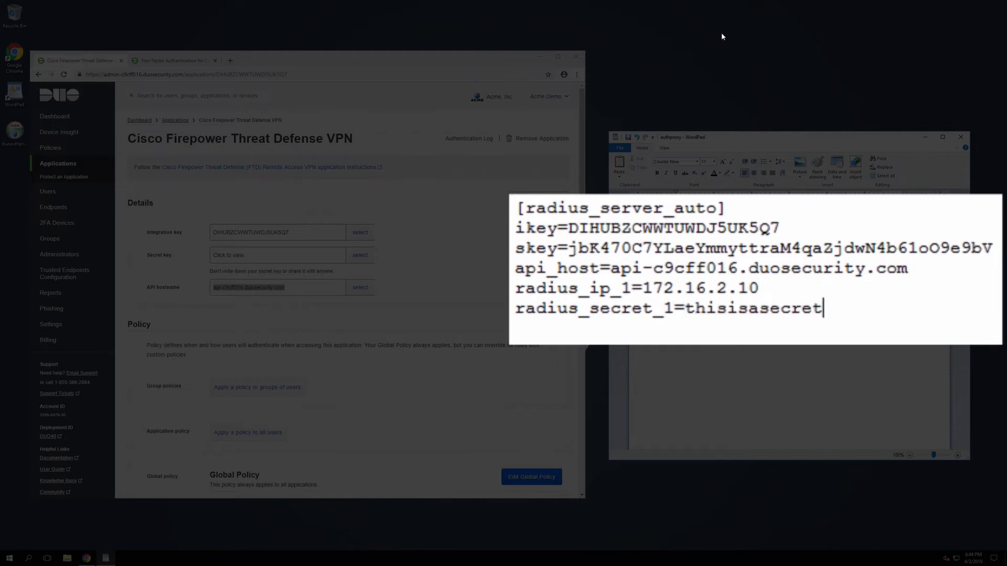
pyautogui.press('Return')
pyautogui.write('client')
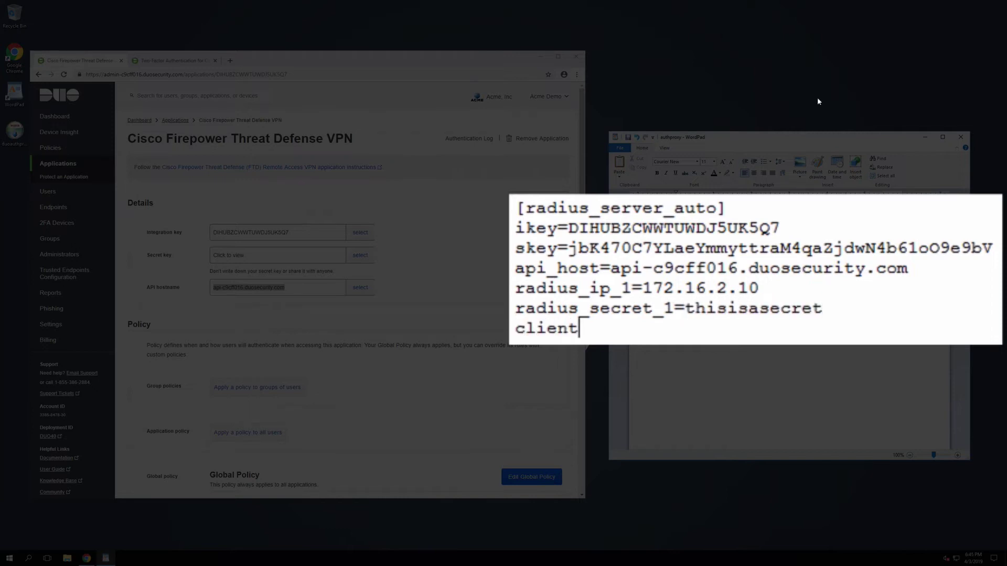
pyautogui.write('=ad_client')
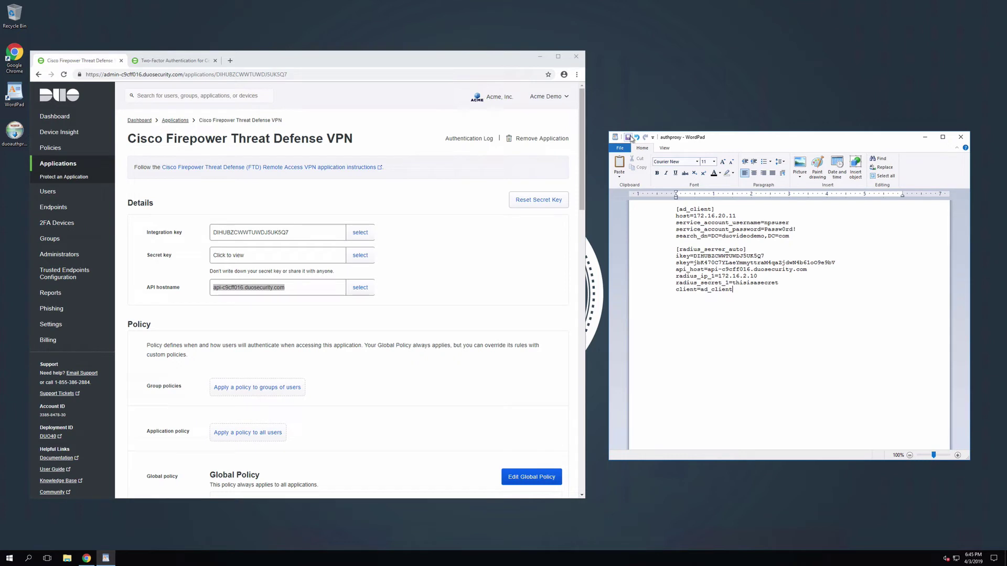
# Run 'net start DuoAuthProxy' in an administrator Command Prompt.
pyautogui.press('super')
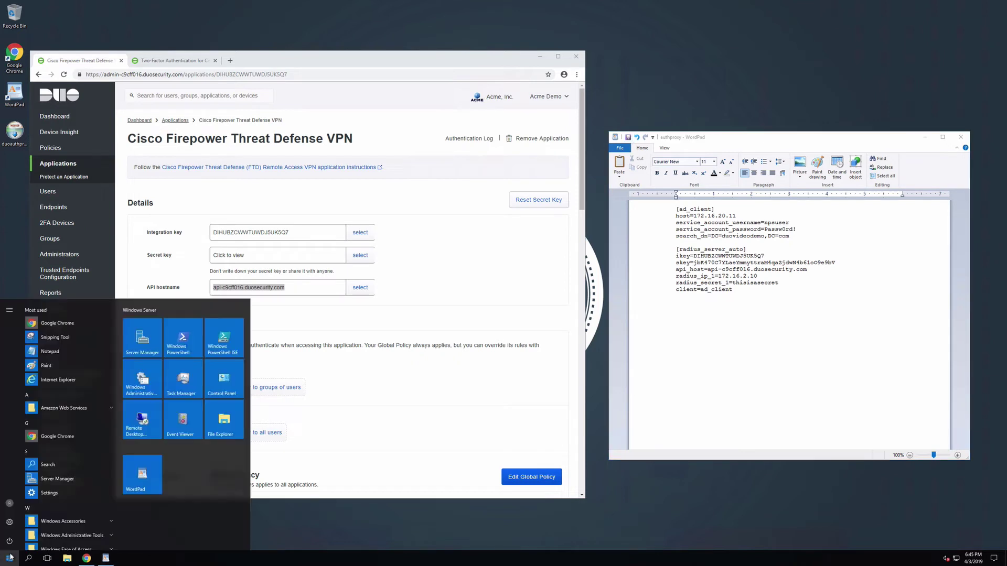
pyautogui.write('cmd')
pyautogui.rightClick(114, 324)
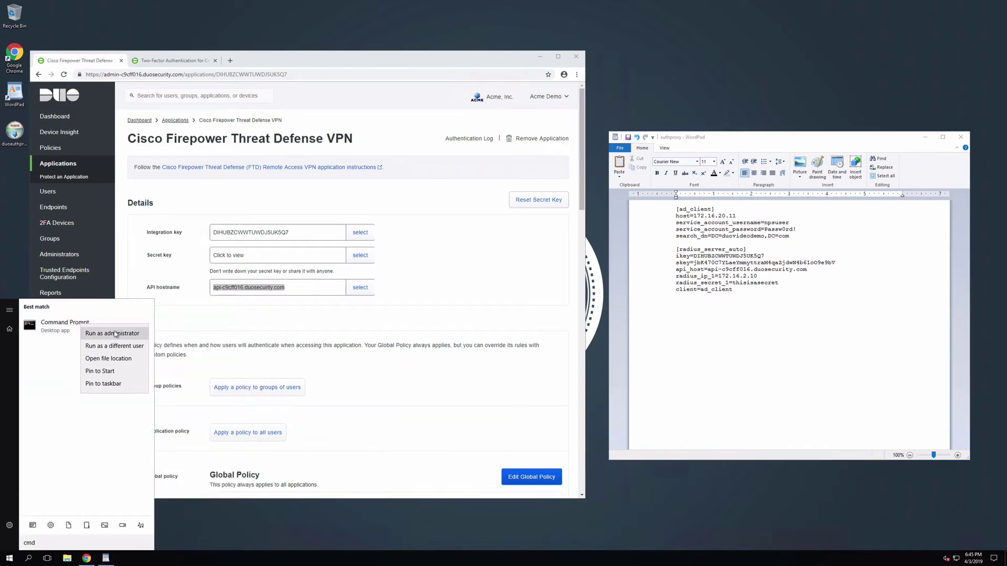
pyautogui.click(114, 334)
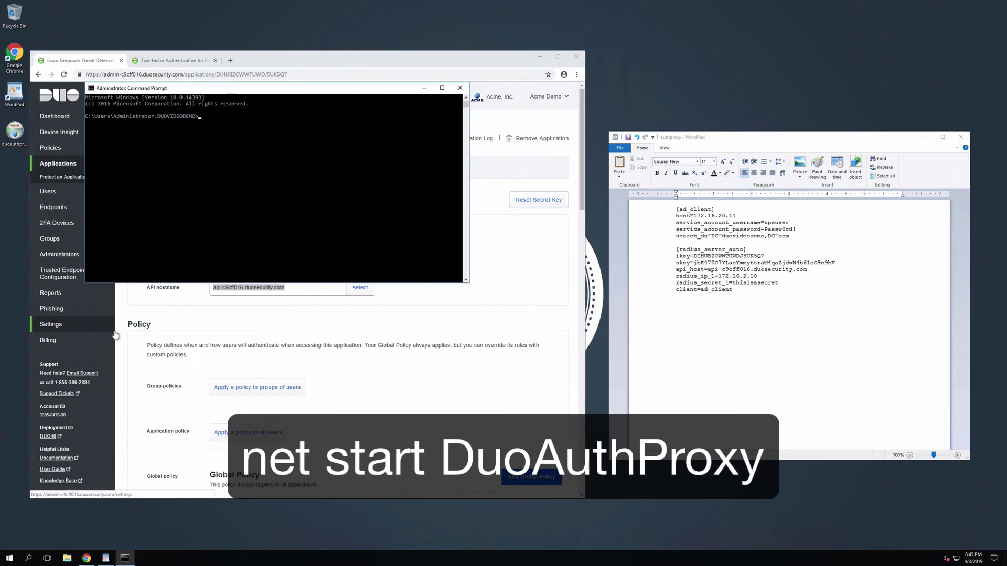
pyautogui.write('net start DuoAuthProxy')
pyautogui.press('Return')
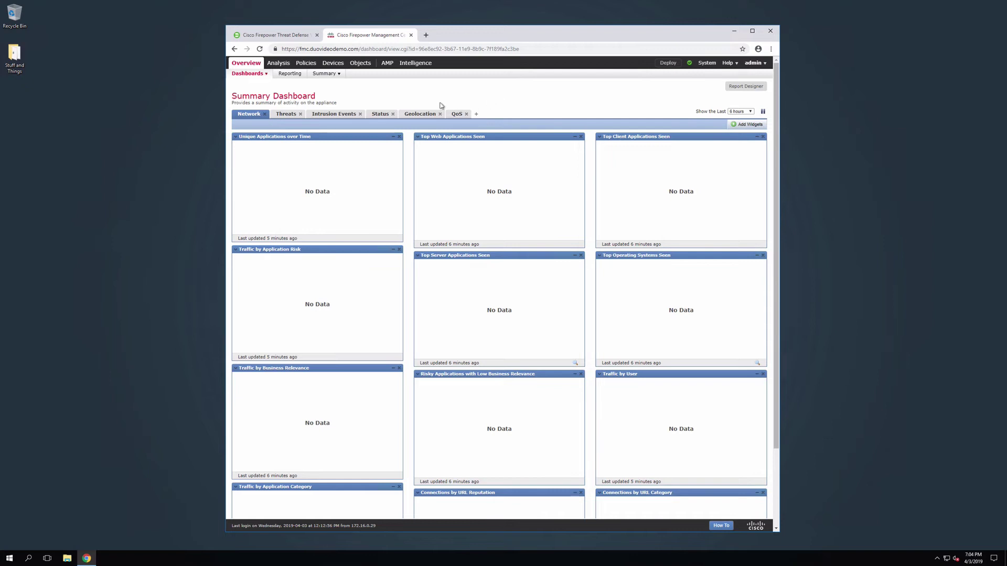
# Go to the RADIUS Server Group list under Objects > Object Management.
pyautogui.moveTo(361, 65)
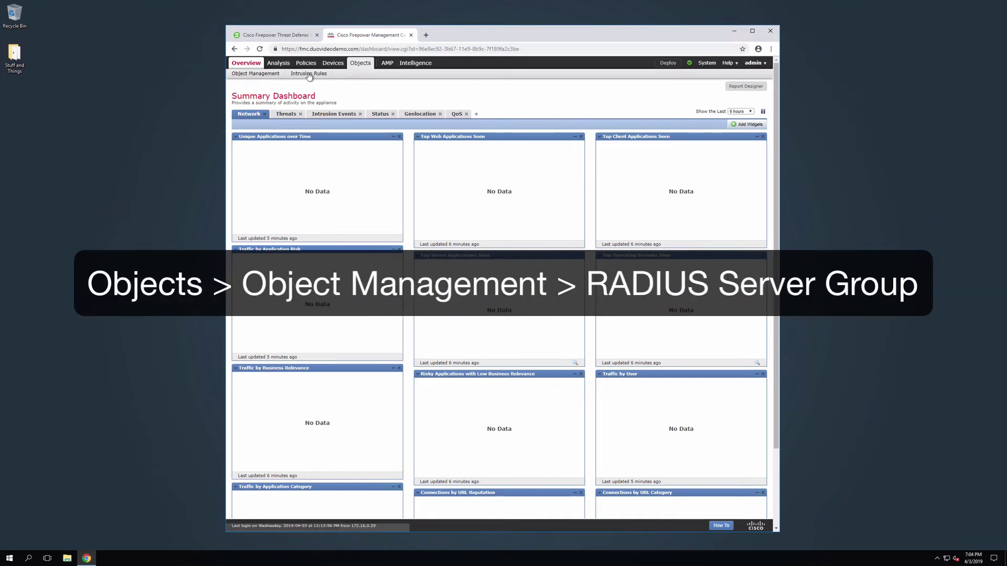
pyautogui.click(269, 74)
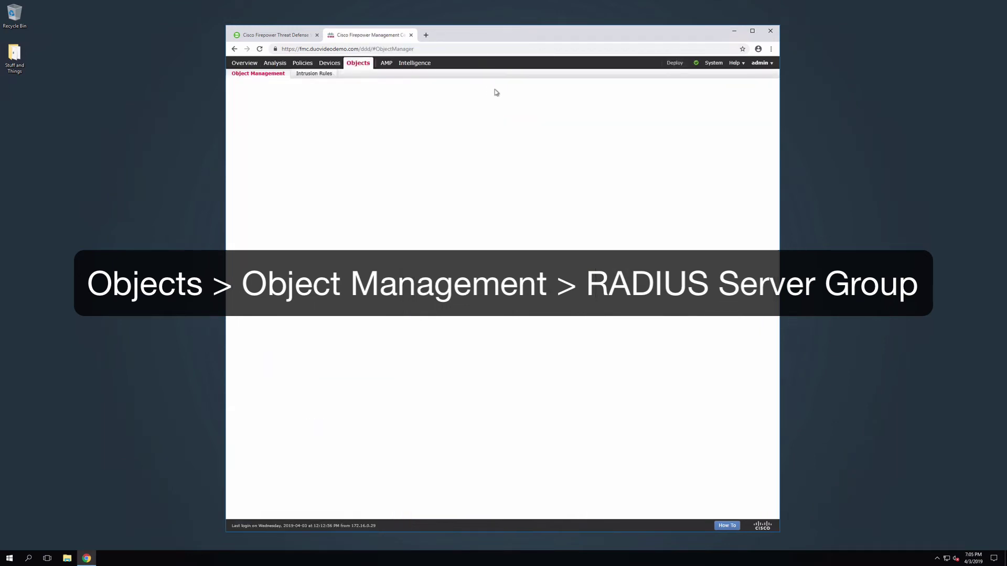
pyautogui.scroll(-1, 306, 182)
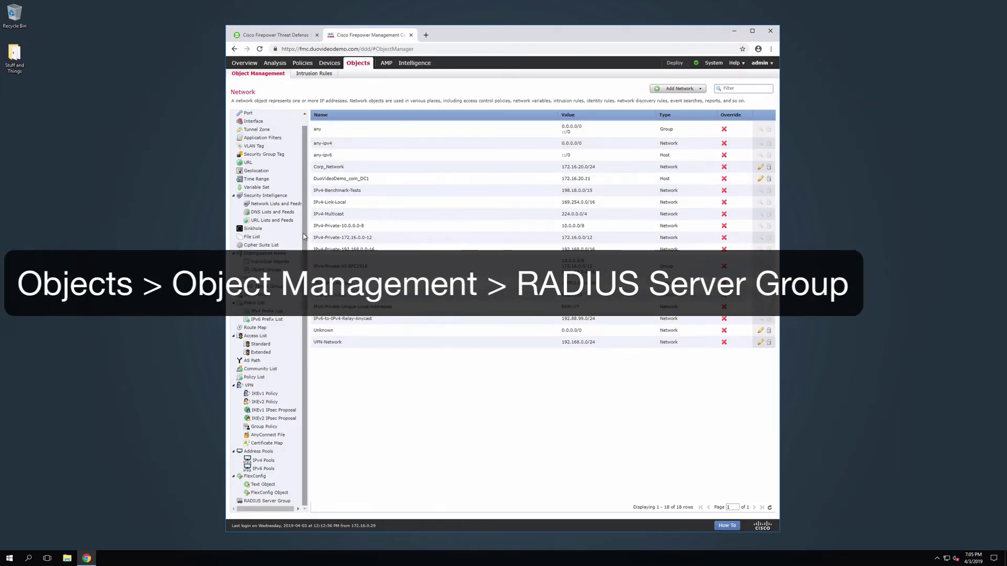
pyautogui.click(287, 501)
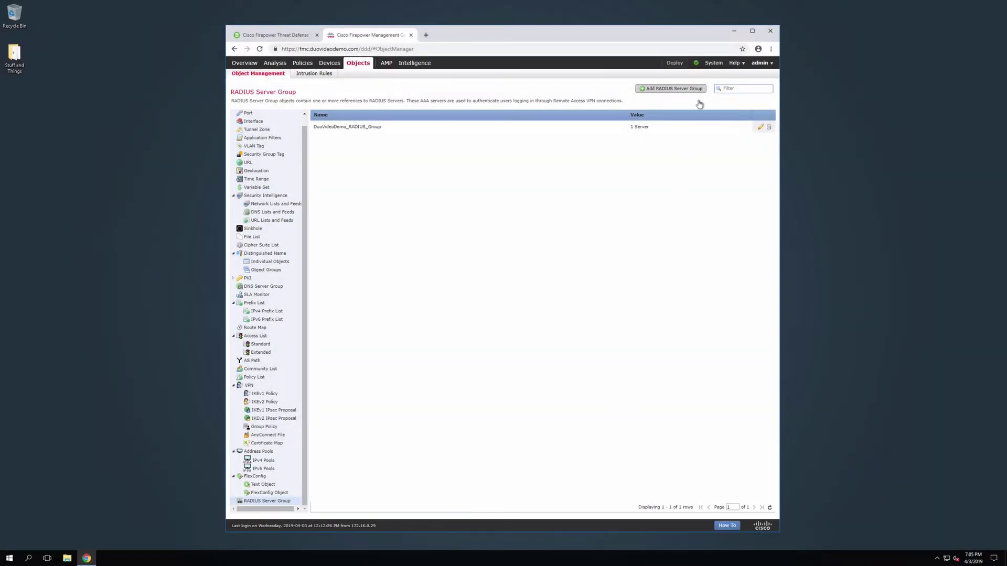
# Add a RADIUS server group named Duo_RADIUS, described 'Server group for Duo authentication.'.
pyautogui.click(698, 88)
pyautogui.write('Duo')
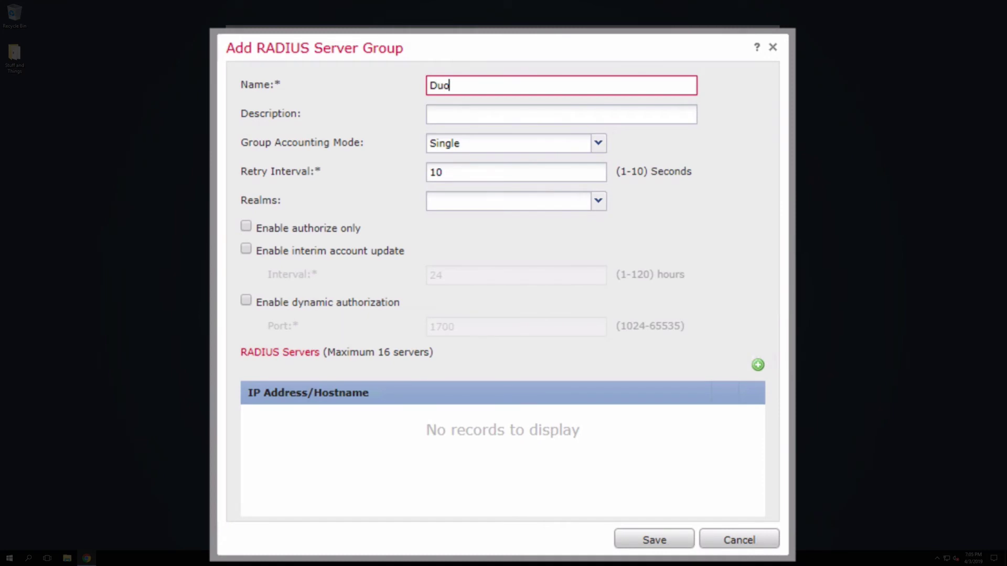
pyautogui.write('_RADIUS')
pyautogui.click(561, 114)
pyautogui.write('Server group ')
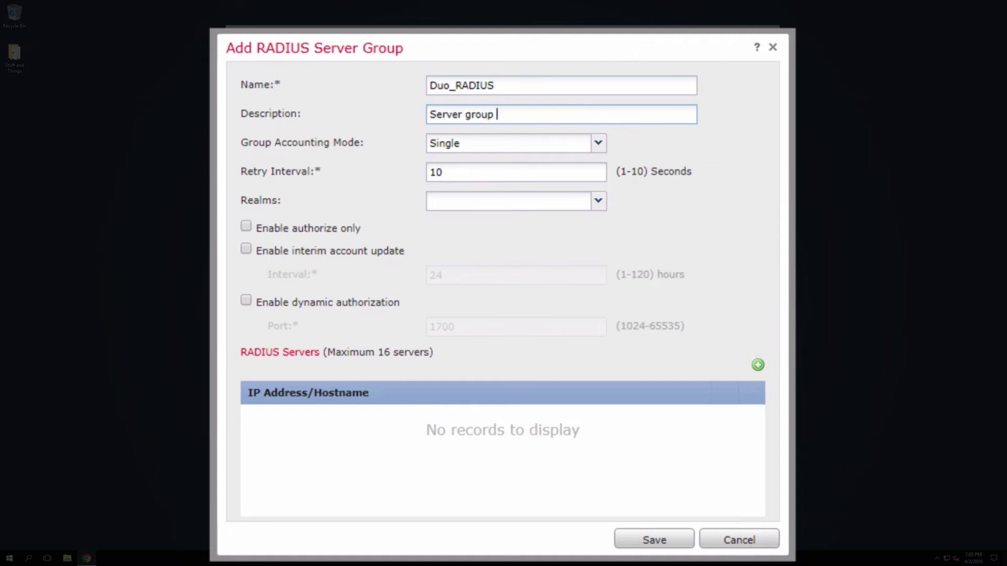
pyautogui.write('for Duo authenticat')
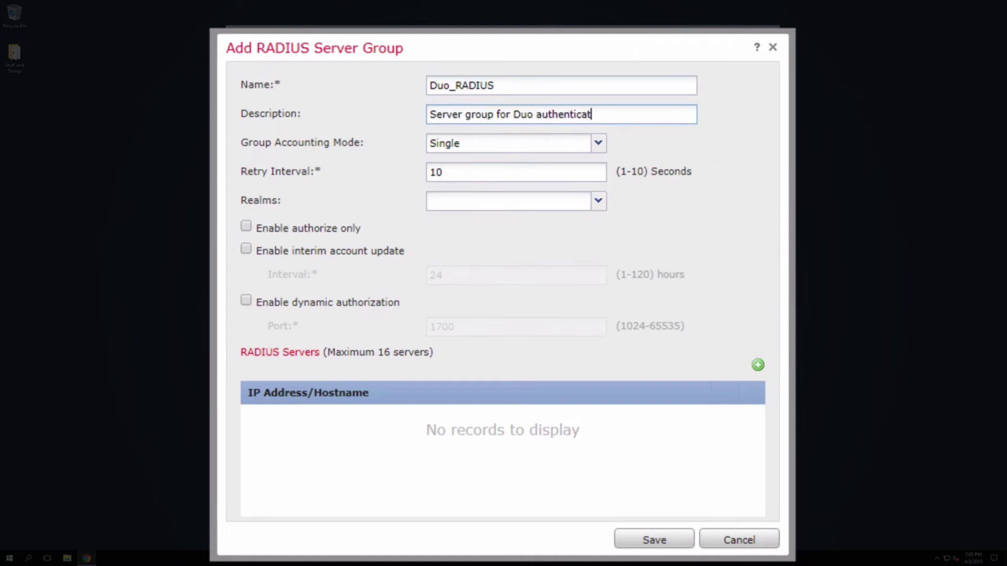
pyautogui.write('ion.')
# Add RADIUS server 172.16.20.12 with its shared key and a 60-second timeout.
pyautogui.click(758, 364)
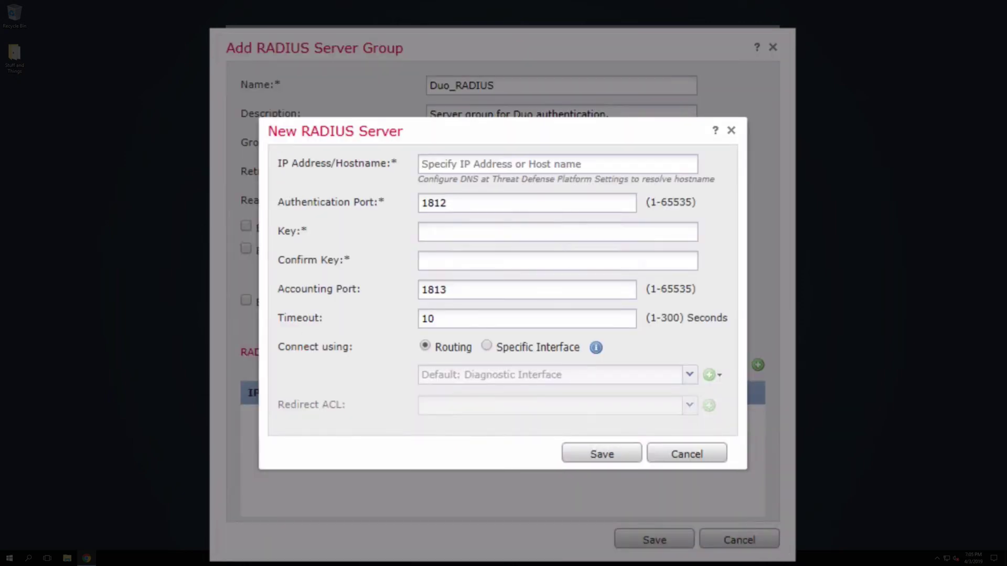
pyautogui.click(672, 164)
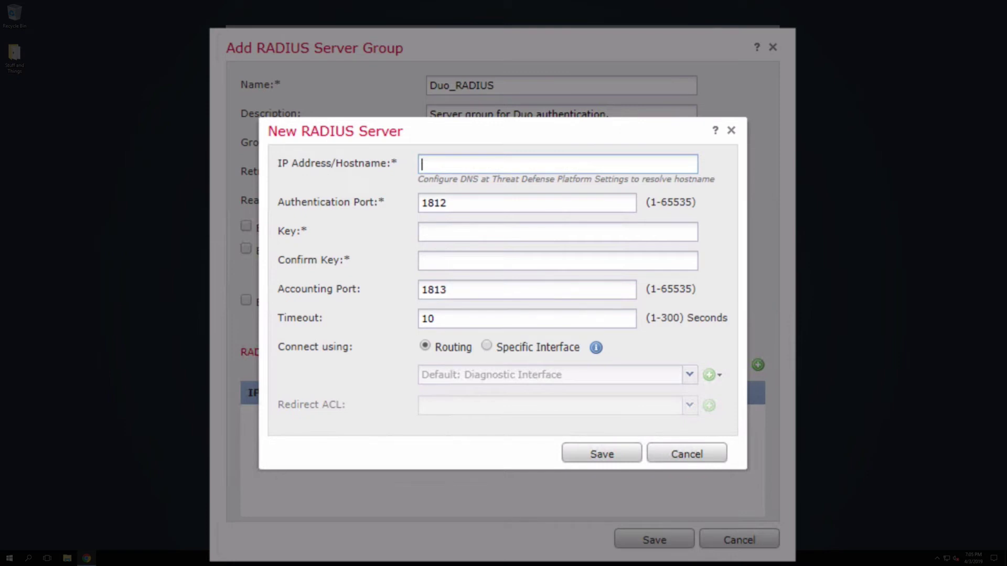
pyautogui.write('172.16.20.12')
pyautogui.press('Tab')
pyautogui.press('Tab')
pyautogui.write('••••••')
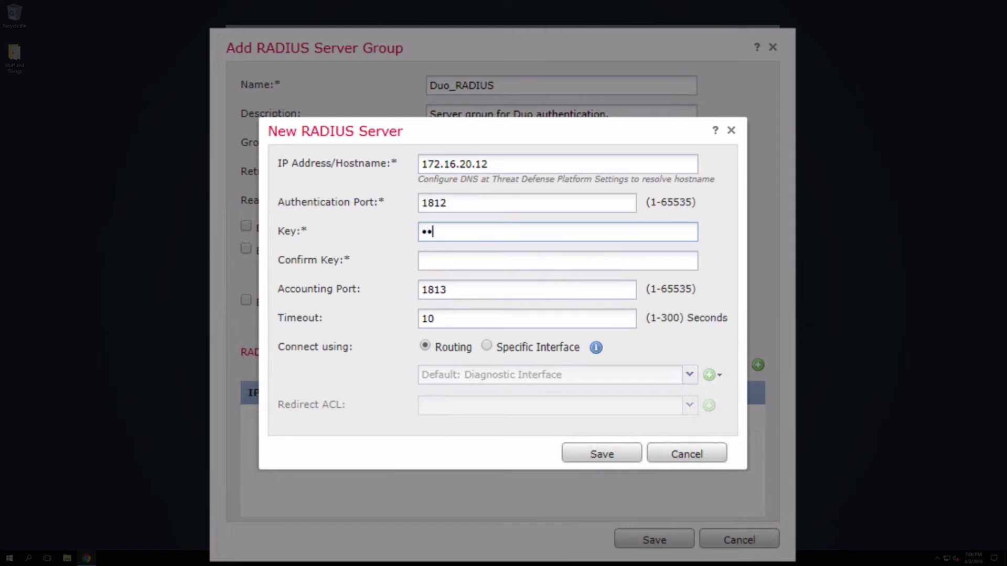
pyautogui.write('••••••••')
pyautogui.press('Tab')
pyautogui.write('••••••••••••••')
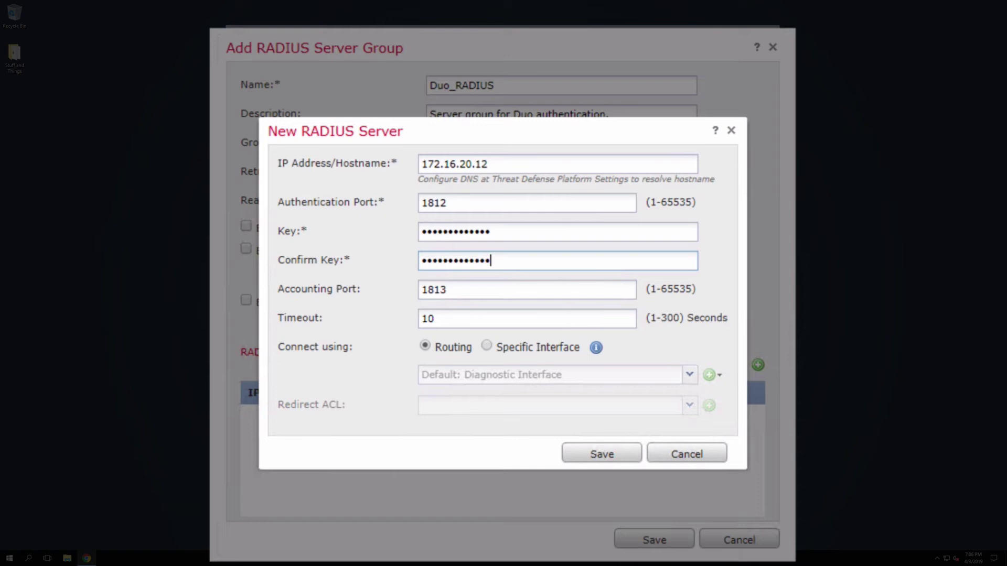
pyautogui.press('Tab')
pyautogui.press('Tab')
pyautogui.write('6')
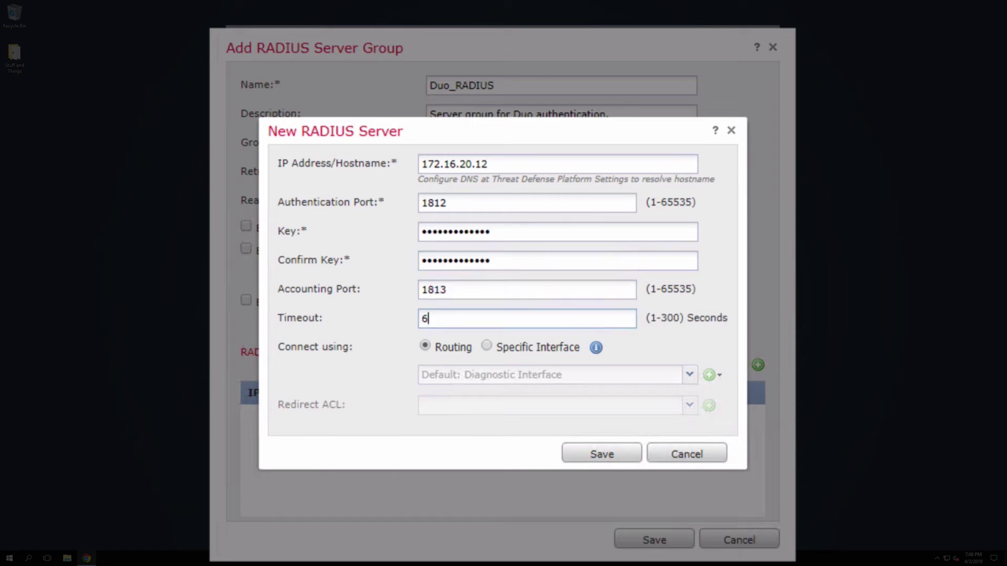
pyautogui.write('0')
pyautogui.click(602, 454)
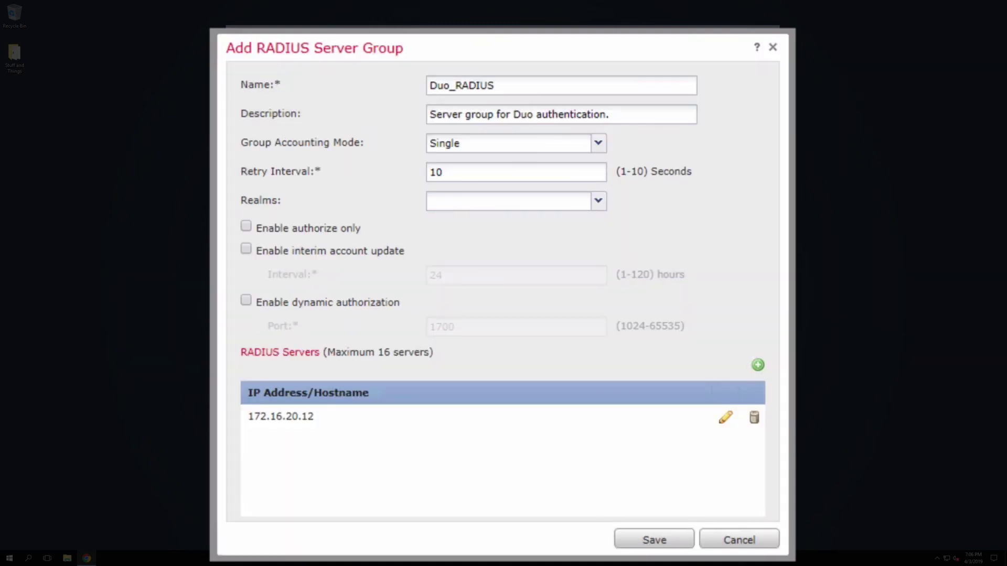
# Save Duo_RADIUS and edit the AnyConnect_RemoteAccess_VPN policy's connection profile.
pyautogui.click(674, 542)
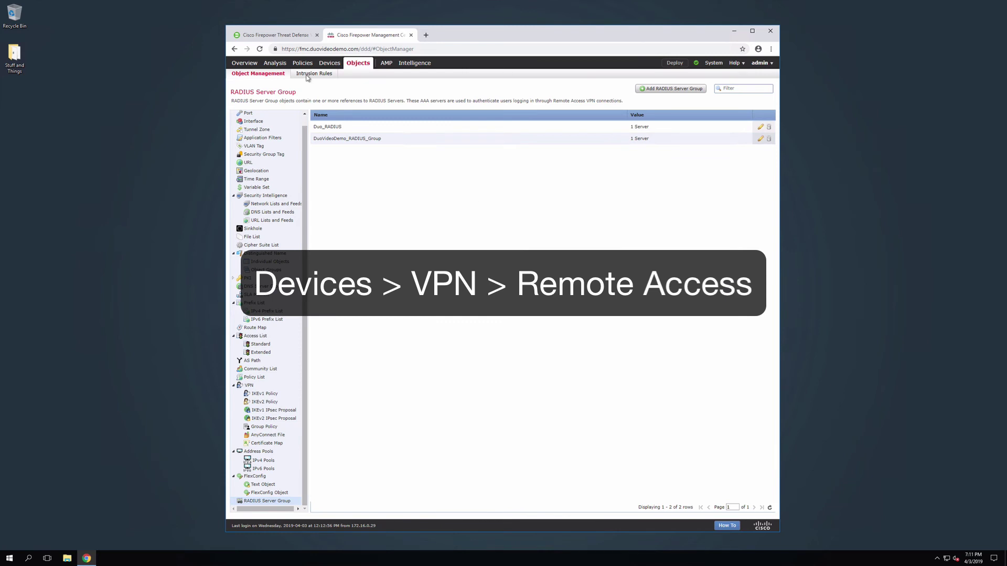
pyautogui.moveTo(329, 62)
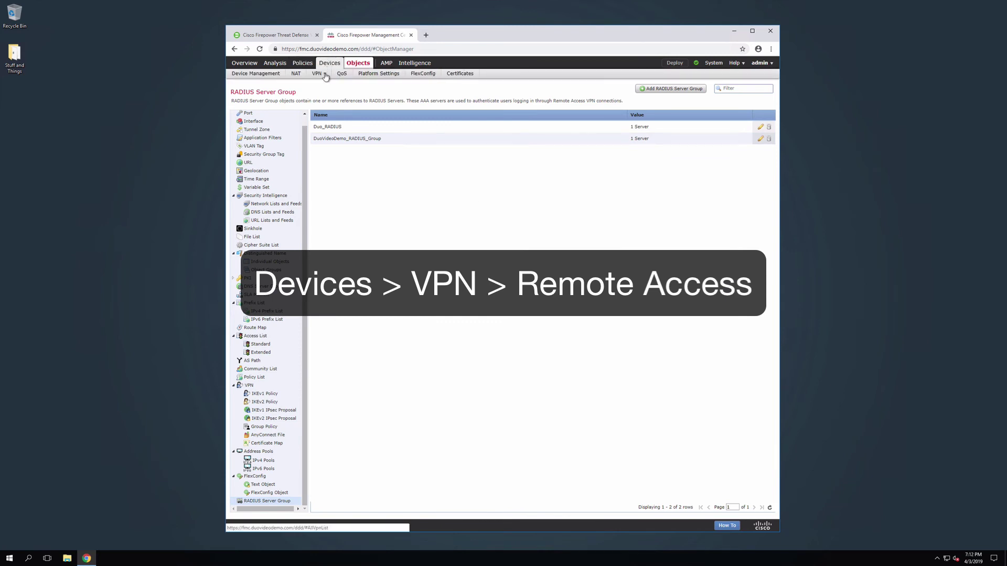
pyautogui.click(346, 94)
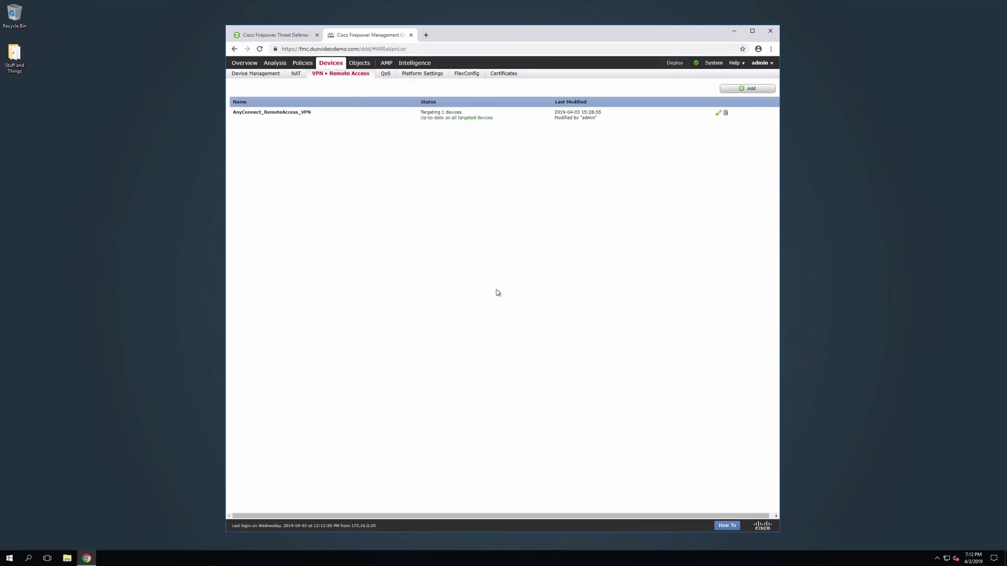
pyautogui.click(278, 116)
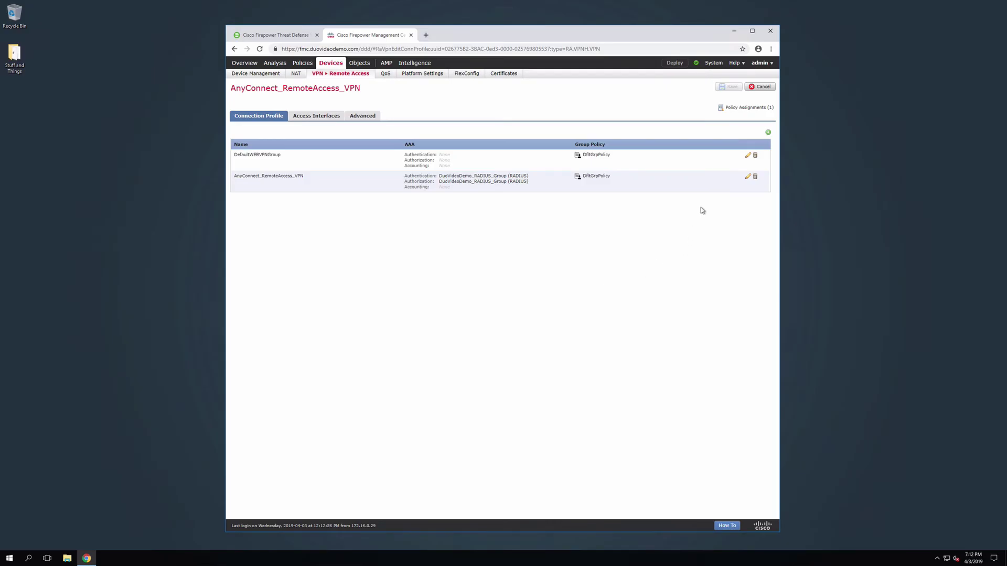
pyautogui.click(748, 177)
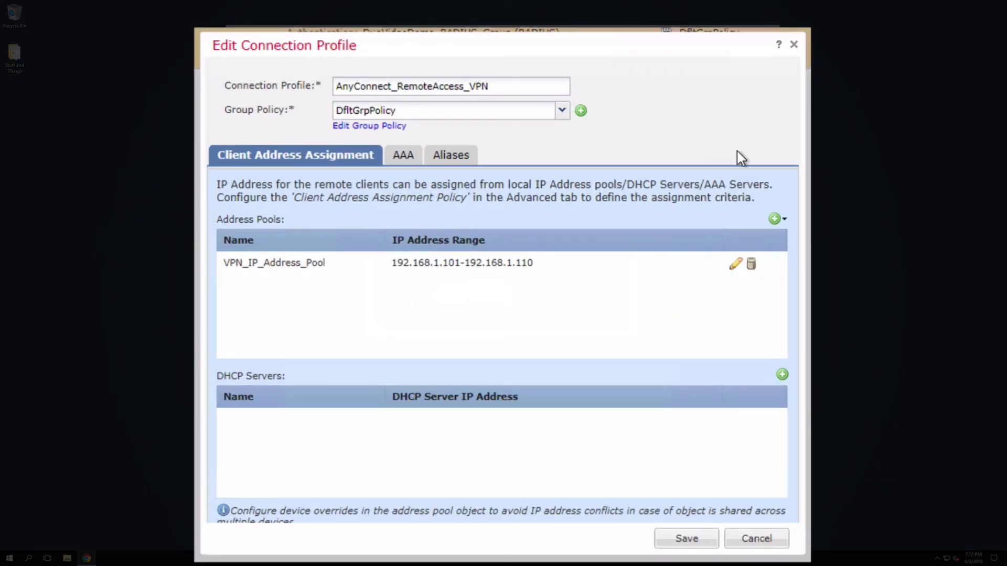
# Select Duo_RADIUS (RADIUS) as the AnyConnect_RemoteAccess_VPN profile's authentication server and save the profile.
pyautogui.click(402, 157)
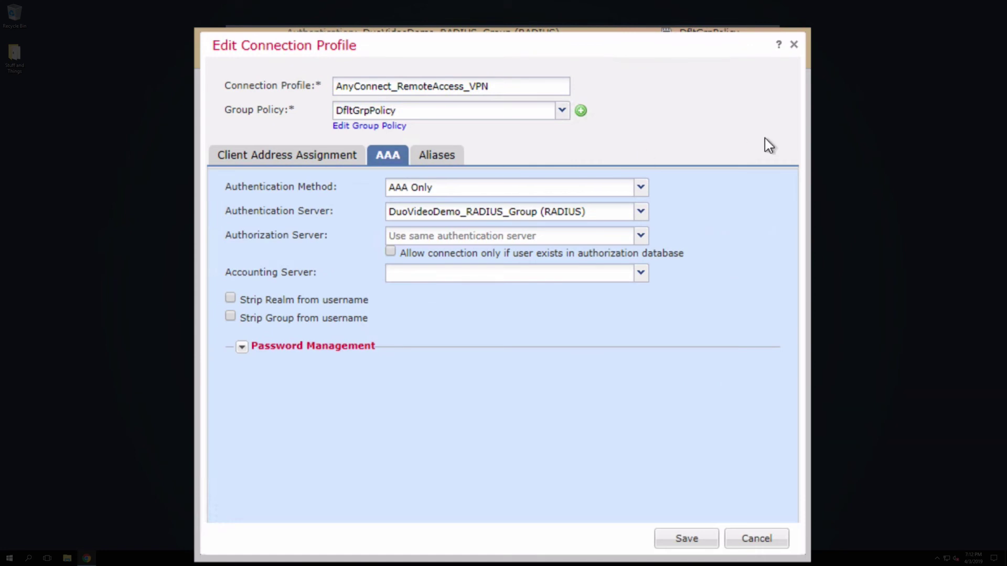
pyautogui.click(640, 212)
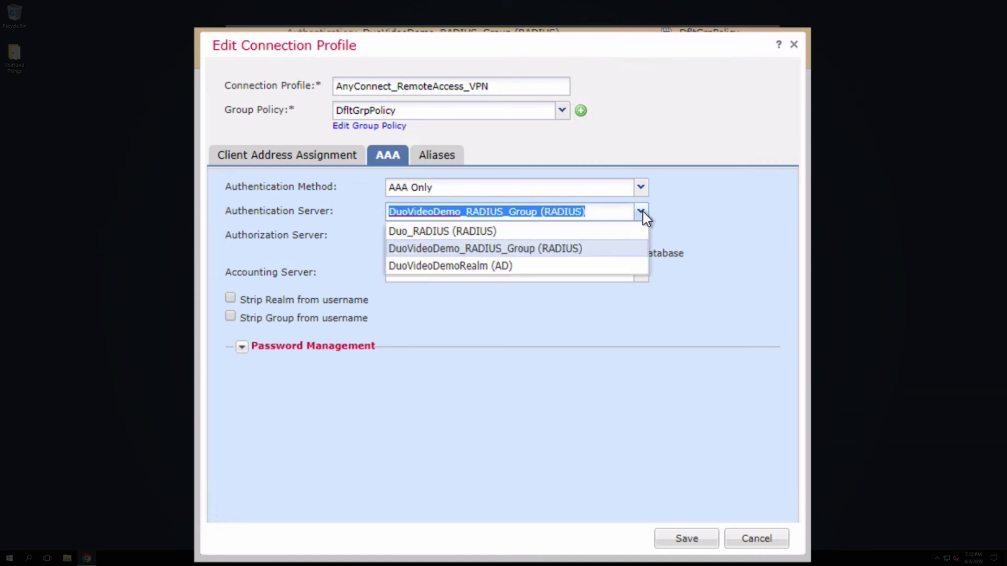
pyautogui.click(519, 232)
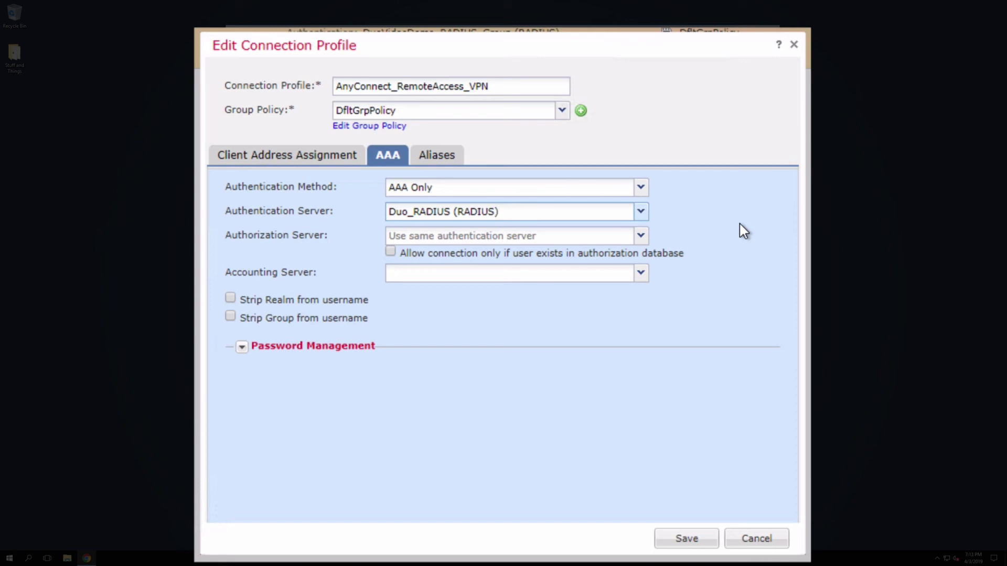
pyautogui.click(698, 538)
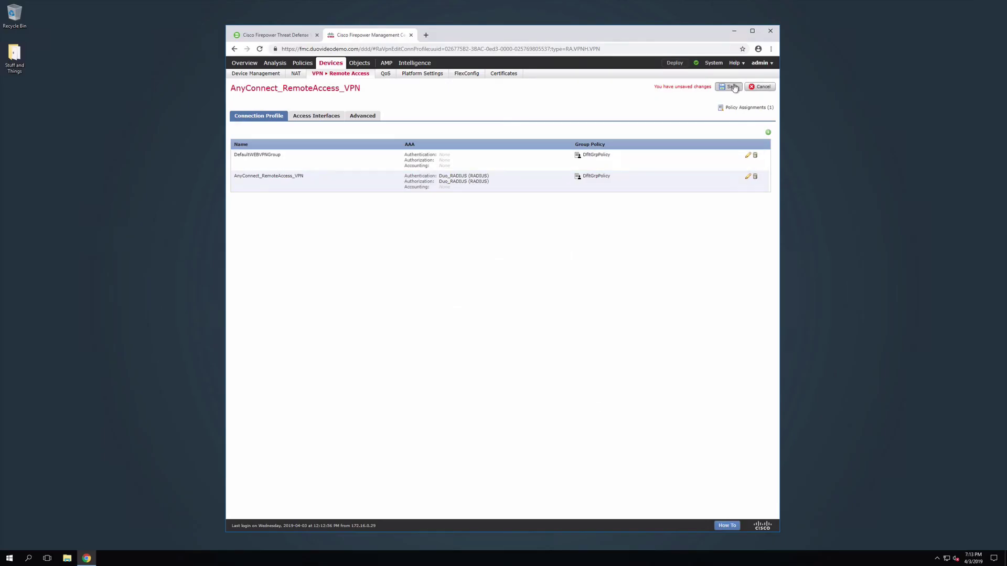
# Save the remote access VPN policy and deploy it to the NGFW FTD device.
pyautogui.click(732, 87)
pyautogui.click(676, 63)
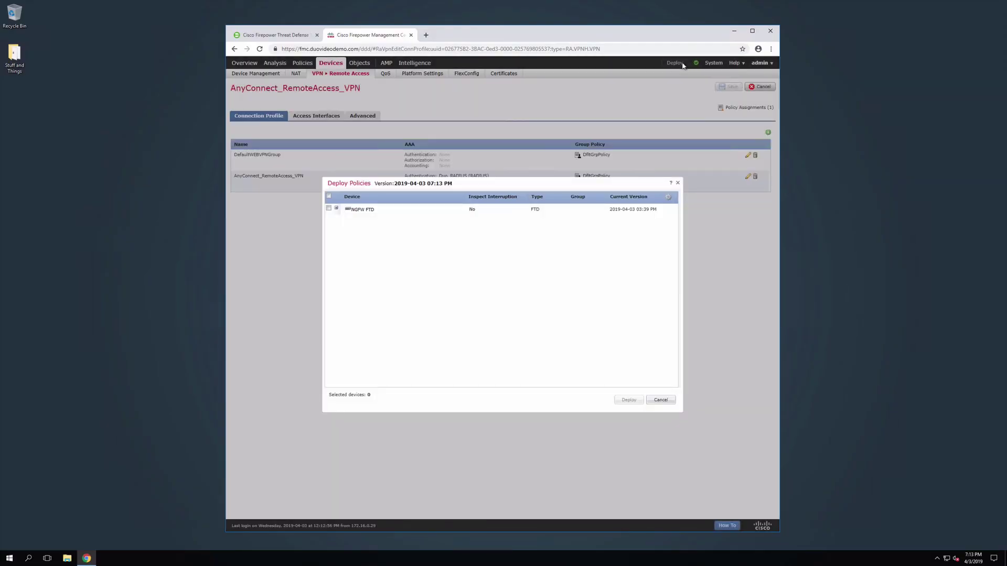
pyautogui.click(328, 209)
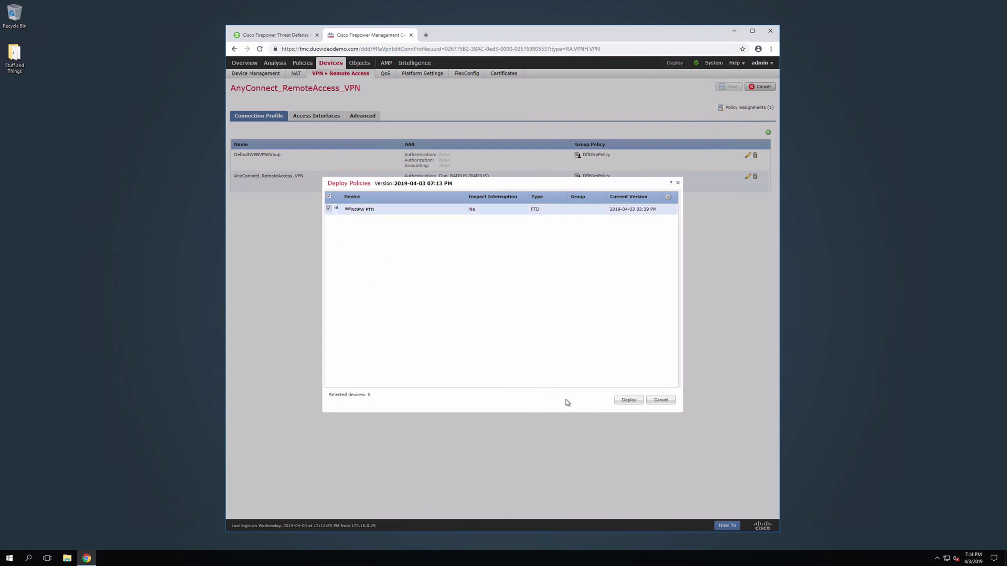
pyautogui.click(629, 401)
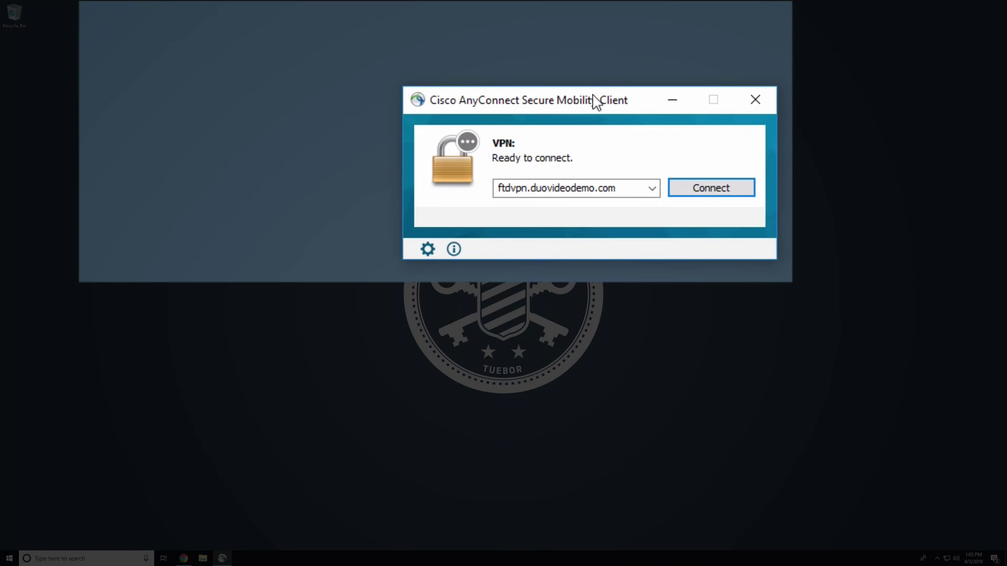
# Connect AnyConnect to ftdvpn.duovideodemo.com and submit the user's VPN password.
pyautogui.click(743, 195)
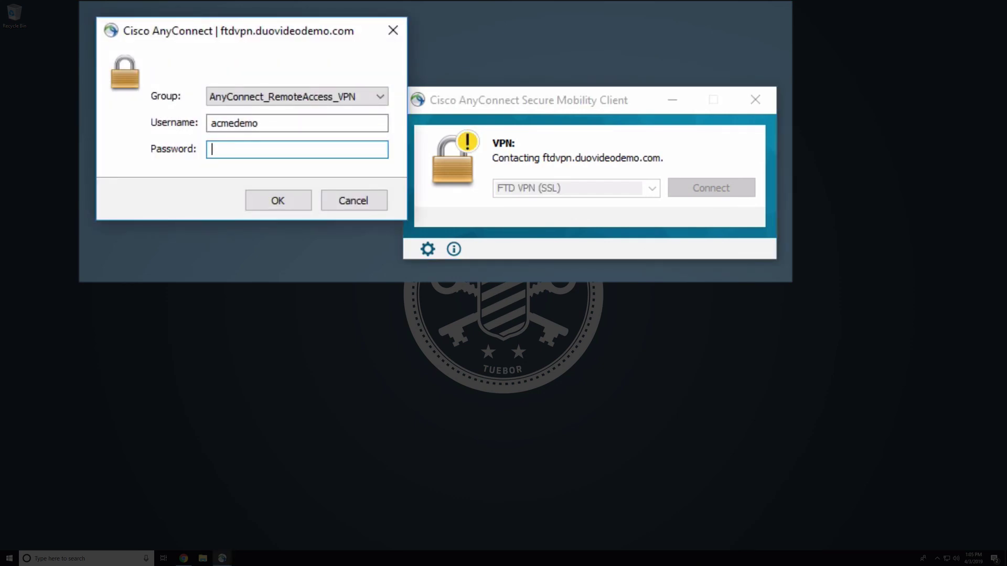
pyautogui.write('********')
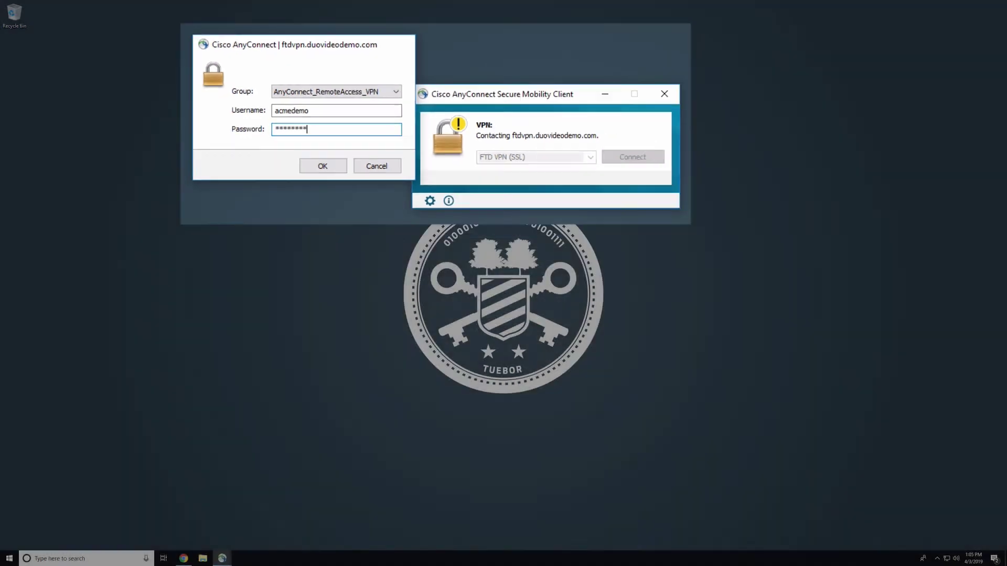
pyautogui.press('Return')
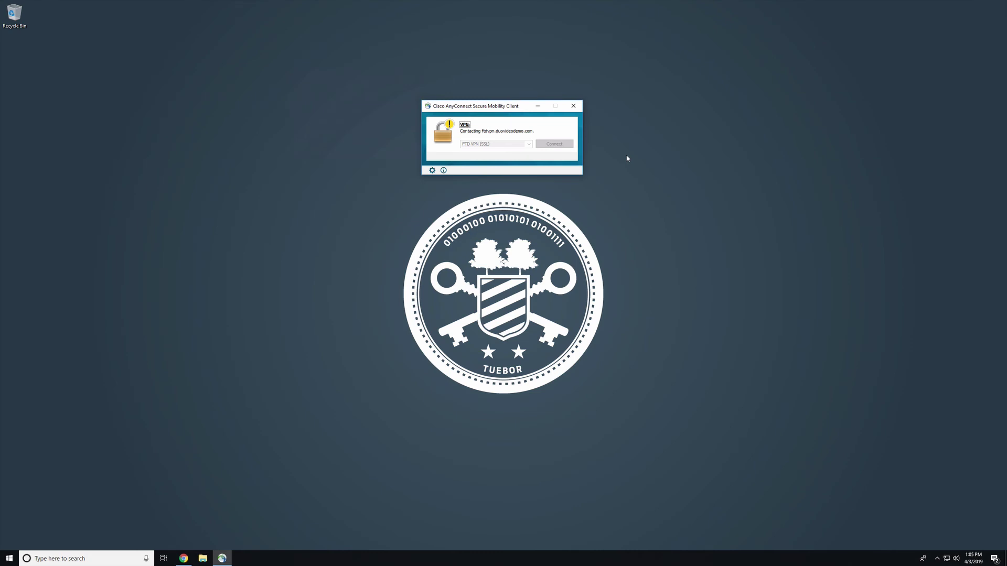